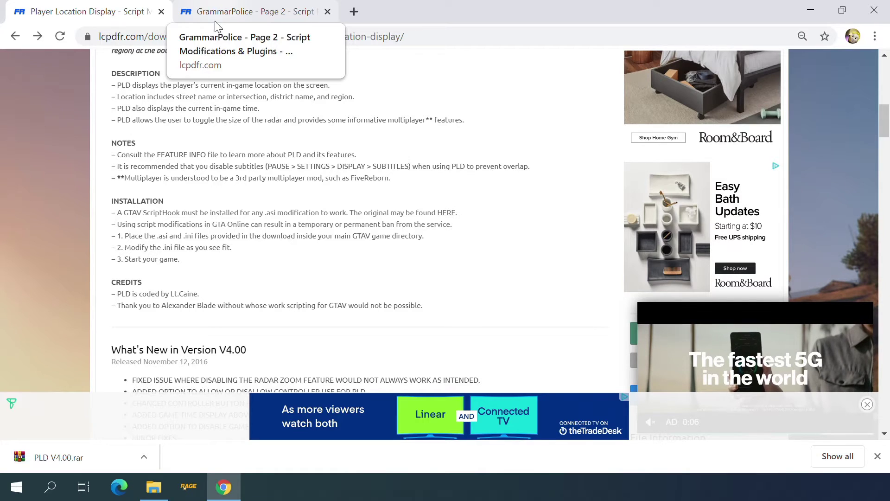
Scroll through the Player Location Display page to read its description
{"action": "scroll", "coordinate": [71, 196], "scroll_direction": "up", "scroll_amount": 15}
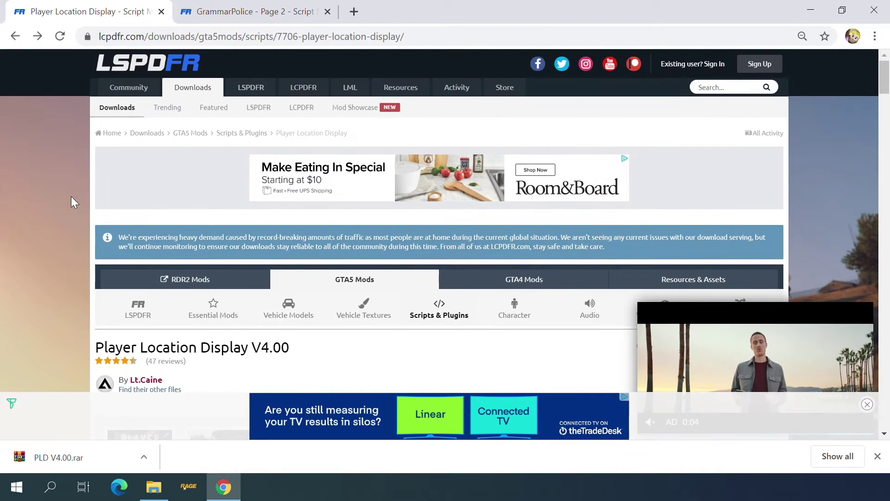
{"action": "scroll", "coordinate": [54, 197], "scroll_direction": "down", "scroll_amount": 3}
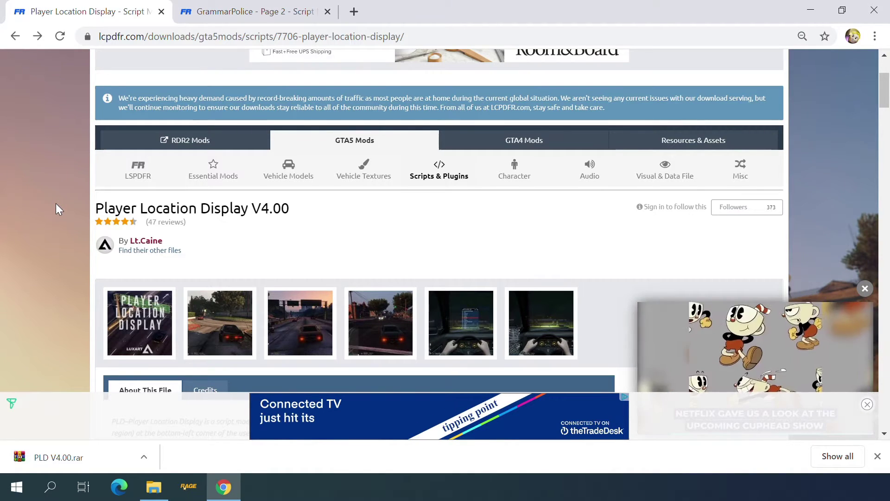
{"action": "scroll", "coordinate": [56, 208], "scroll_direction": "down", "scroll_amount": 3}
{"action": "scroll", "coordinate": [56, 204], "scroll_direction": "down", "scroll_amount": 10}
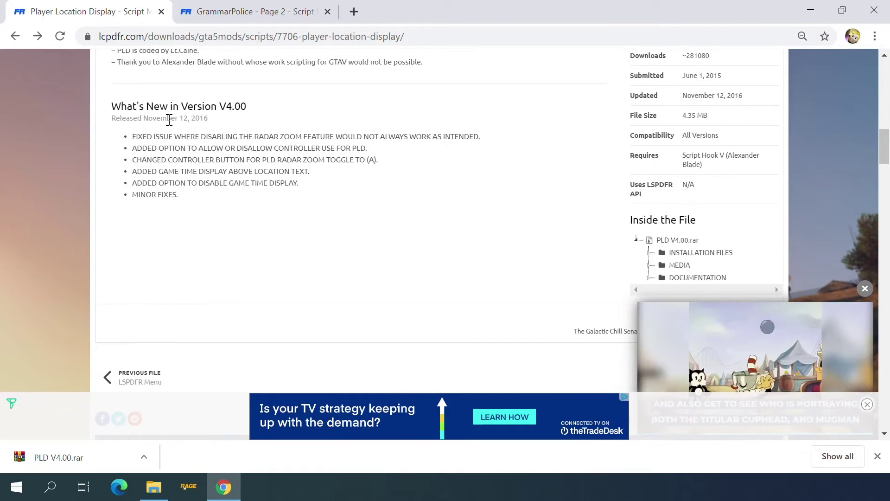
{"action": "scroll", "coordinate": [116, 139], "scroll_direction": "up", "scroll_amount": 12}
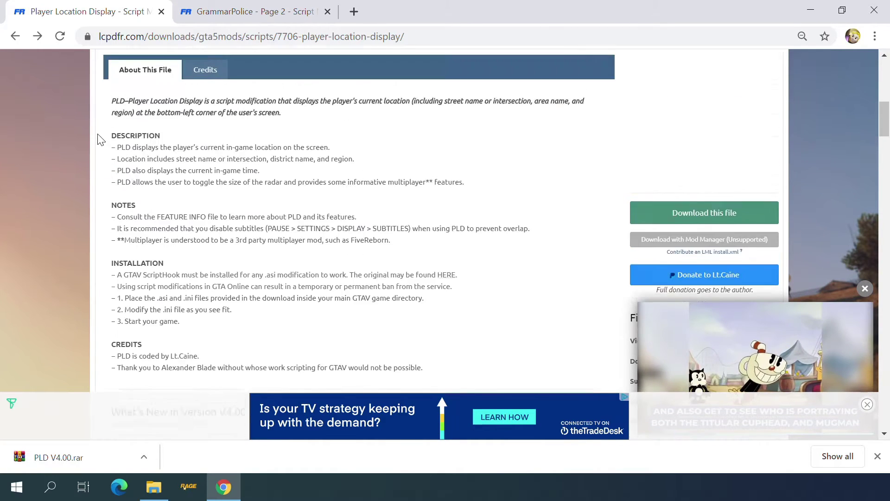
{"action": "scroll", "coordinate": [49, 199], "scroll_direction": "down", "scroll_amount": 1}
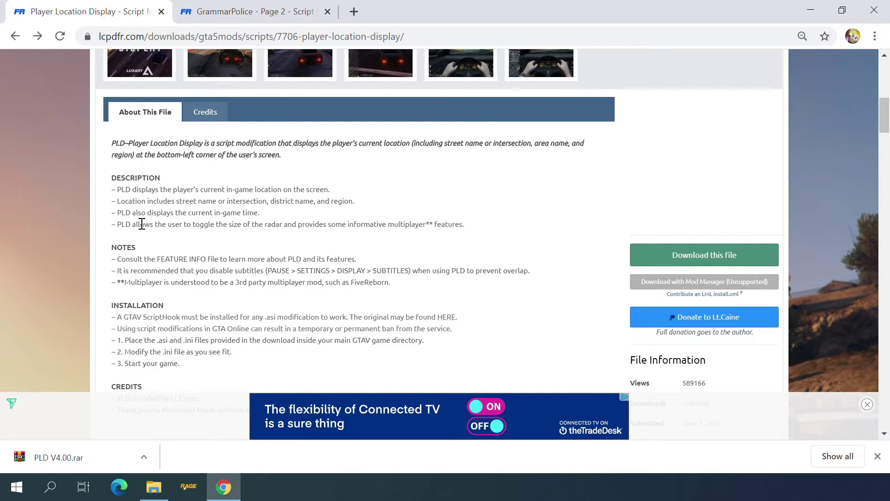
{"action": "scroll", "coordinate": [501, 235], "scroll_direction": "up", "scroll_amount": 5}
{"action": "scroll", "coordinate": [395, 268], "scroll_direction": "down", "scroll_amount": 2}
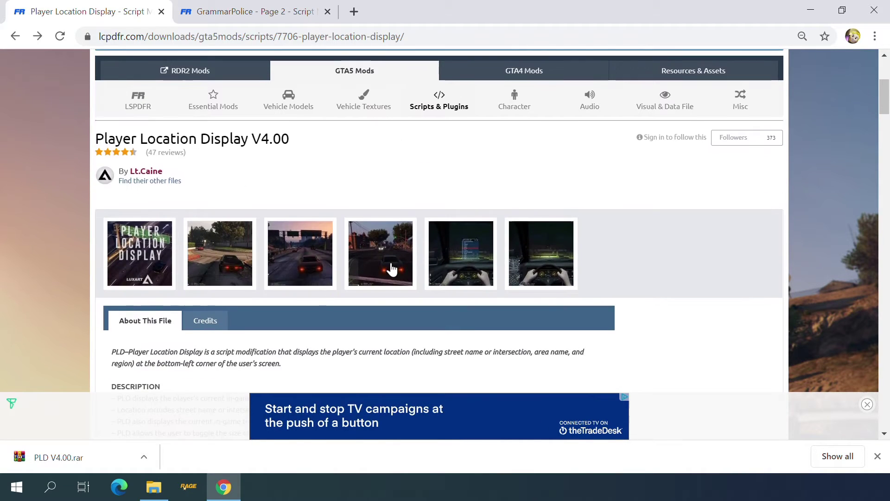
{"action": "scroll", "coordinate": [391, 269], "scroll_direction": "down", "scroll_amount": 6}
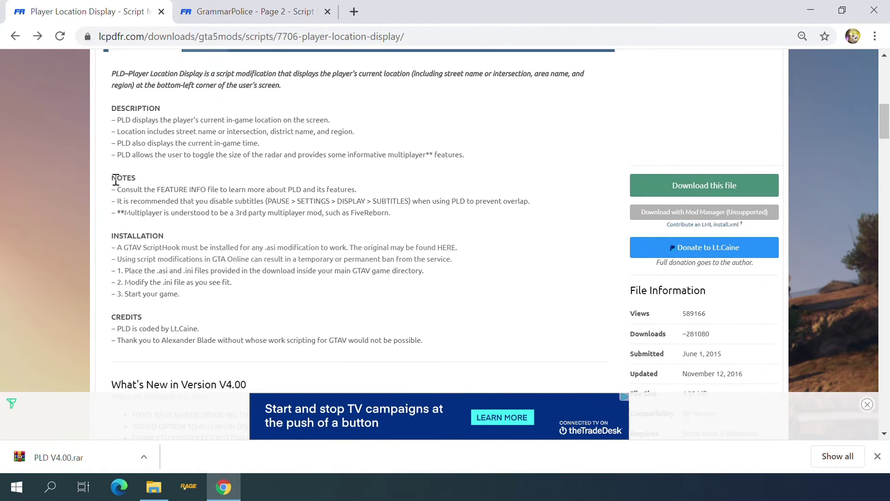
{"action": "scroll", "coordinate": [112, 182], "scroll_direction": "up", "scroll_amount": 6}
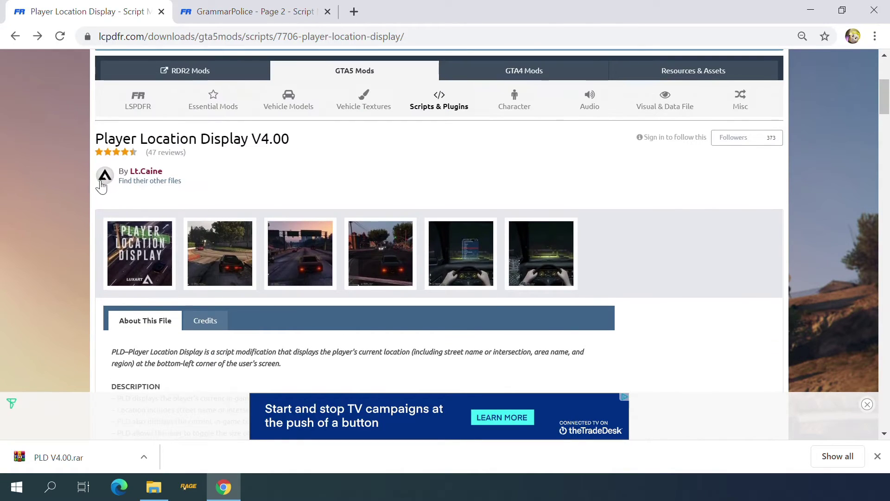
{"action": "scroll", "coordinate": [86, 211], "scroll_direction": "down", "scroll_amount": 6}
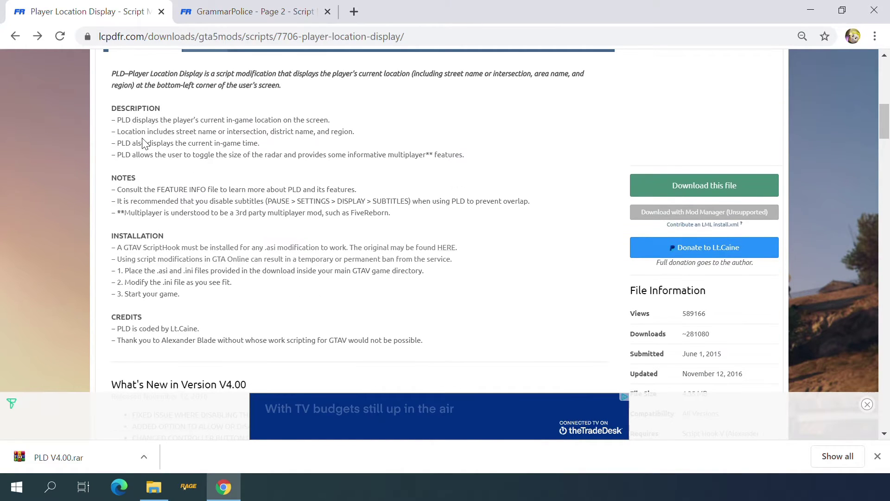
Highlight the location details line, then request the PLD download and dismiss the download terms
{"action": "left_click_drag", "start_coordinate": [116, 132], "coordinate": [349, 133]}
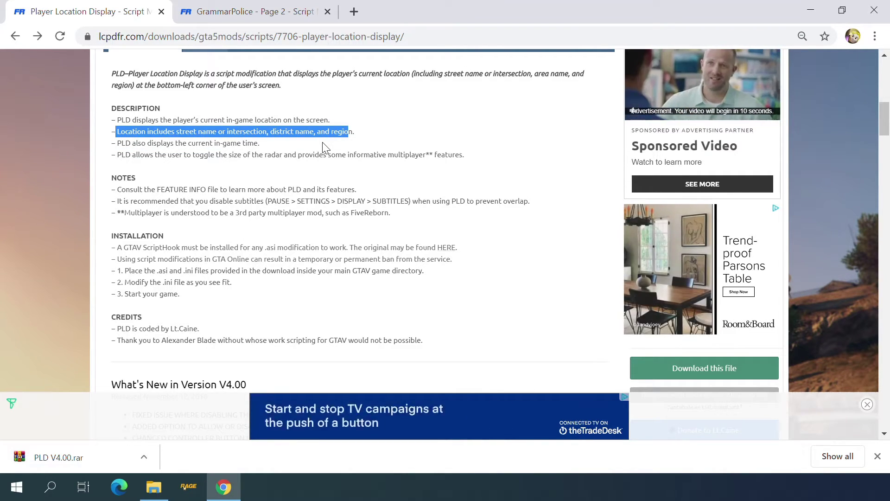
{"action": "scroll", "coordinate": [254, 200], "scroll_direction": "down", "scroll_amount": 2}
{"action": "scroll", "coordinate": [254, 200], "scroll_direction": "down", "scroll_amount": 5}
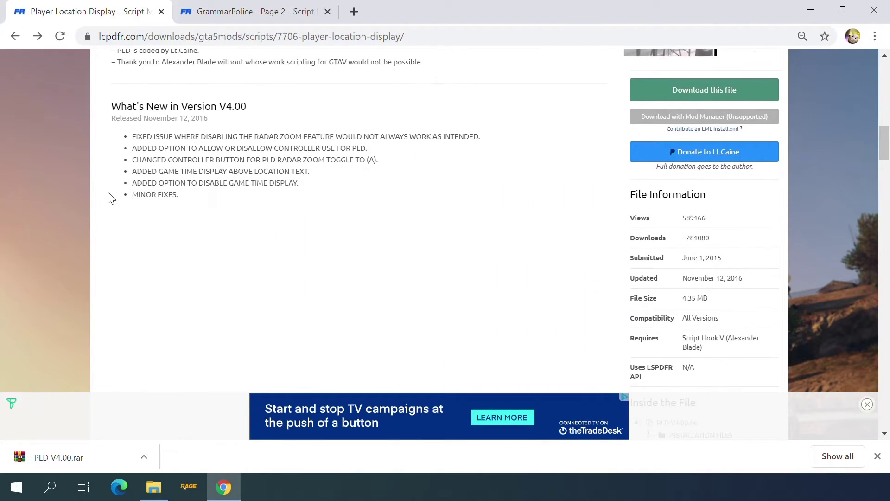
{"action": "scroll", "coordinate": [109, 196], "scroll_direction": "up", "scroll_amount": 5}
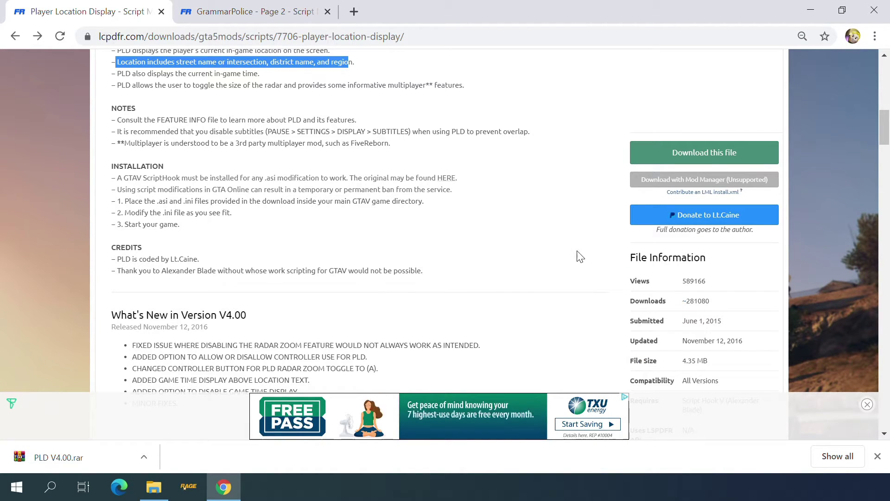
{"action": "left_click", "coordinate": [663, 148]}
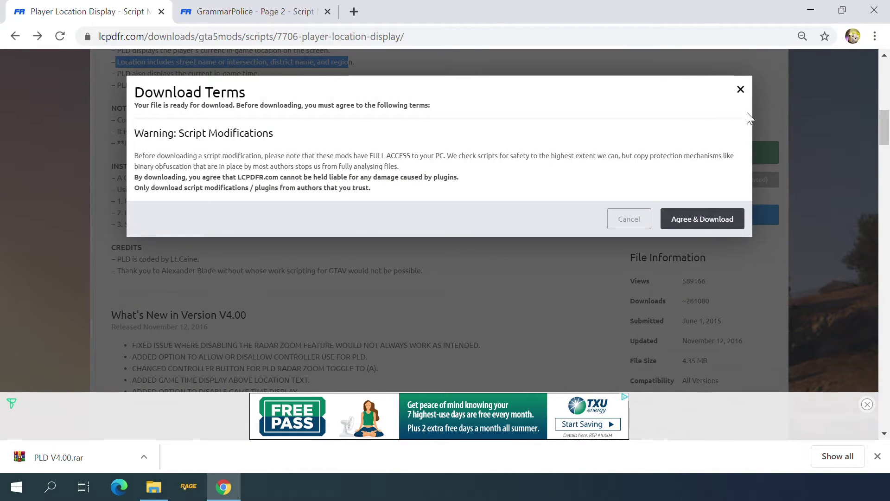
{"action": "left_click", "coordinate": [740, 89]}
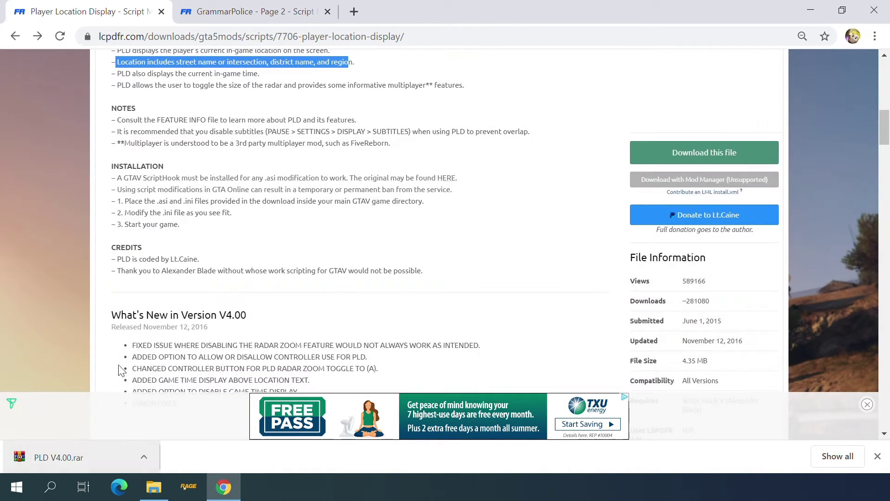
{"action": "left_click", "coordinate": [226, 15]}
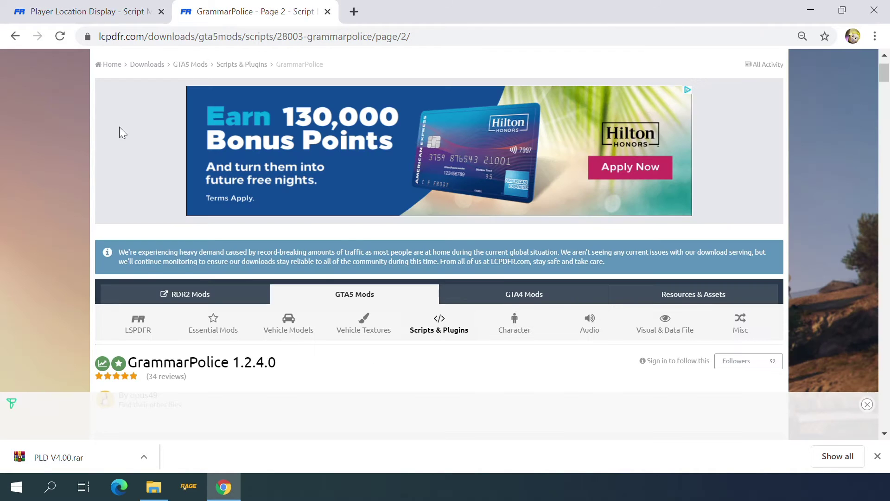
{"action": "scroll", "coordinate": [76, 163], "scroll_direction": "down", "scroll_amount": 9}
{"action": "scroll", "coordinate": [68, 163], "scroll_direction": "up", "scroll_amount": 4}
{"action": "scroll", "coordinate": [65, 166], "scroll_direction": "up", "scroll_amount": 2}
{"action": "scroll", "coordinate": [49, 179], "scroll_direction": "down", "scroll_amount": 2}
{"action": "scroll", "coordinate": [50, 179], "scroll_direction": "up", "scroll_amount": 2}
{"action": "scroll", "coordinate": [51, 183], "scroll_direction": "down", "scroll_amount": 3}
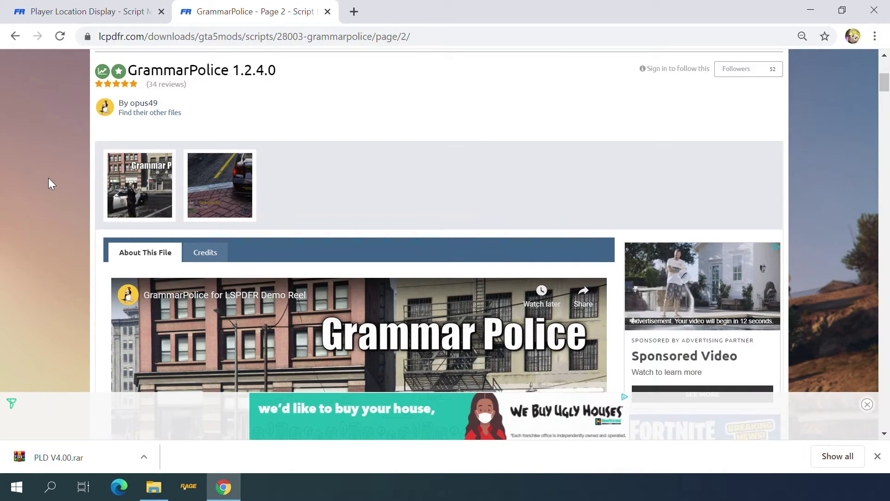
{"action": "scroll", "coordinate": [48, 177], "scroll_direction": "down", "scroll_amount": 3}
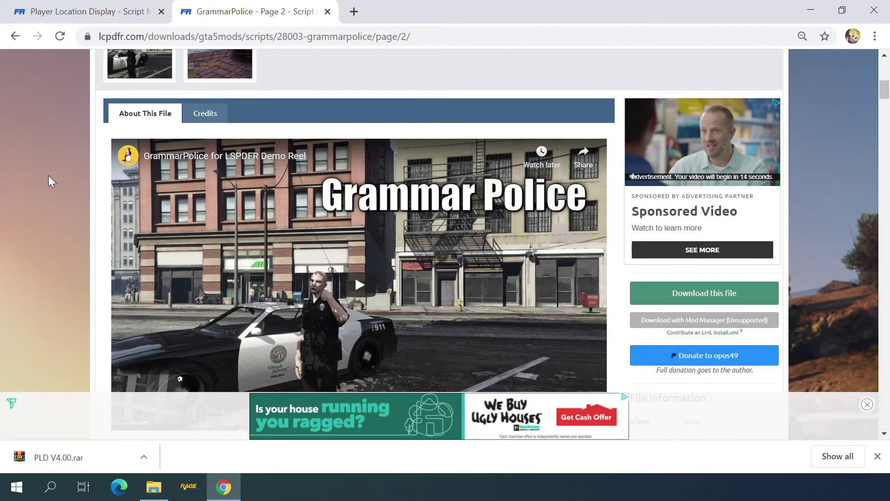
{"action": "scroll", "coordinate": [48, 177], "scroll_direction": "down", "scroll_amount": 10}
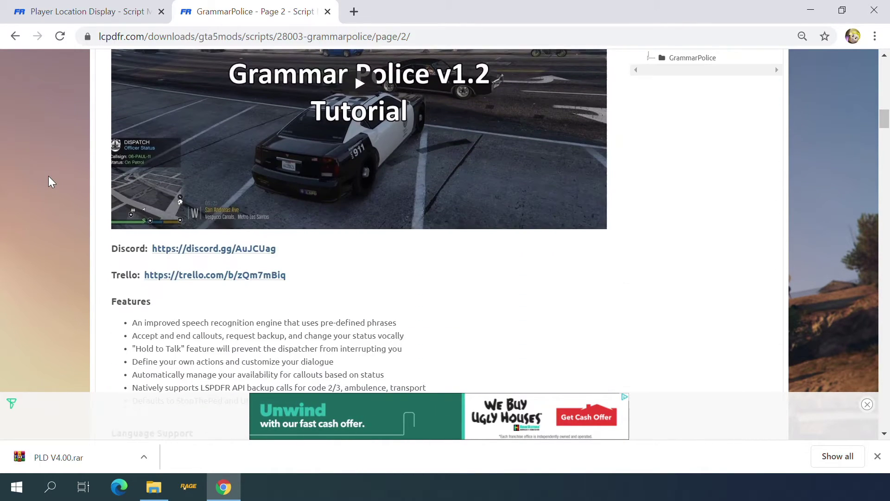
{"action": "scroll", "coordinate": [49, 177], "scroll_direction": "down", "scroll_amount": 4}
{"action": "scroll", "coordinate": [149, 195], "scroll_direction": "up", "scroll_amount": 1}
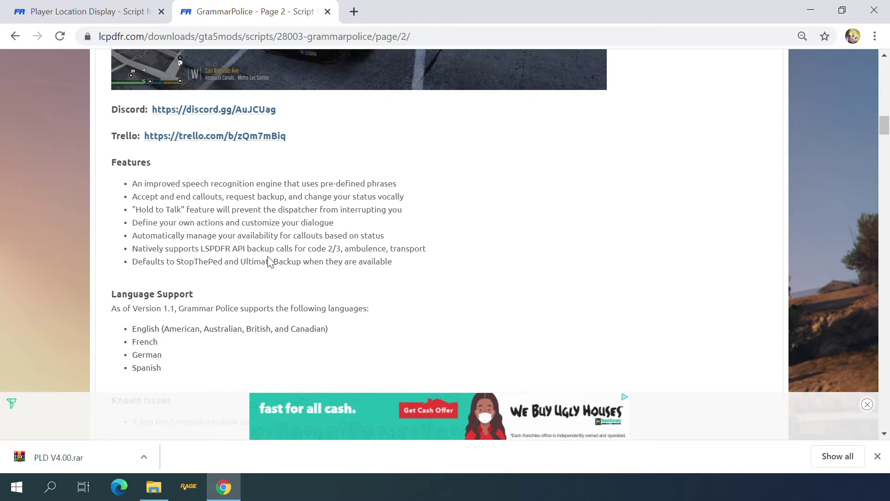
{"action": "scroll", "coordinate": [251, 257], "scroll_direction": "down", "scroll_amount": 3}
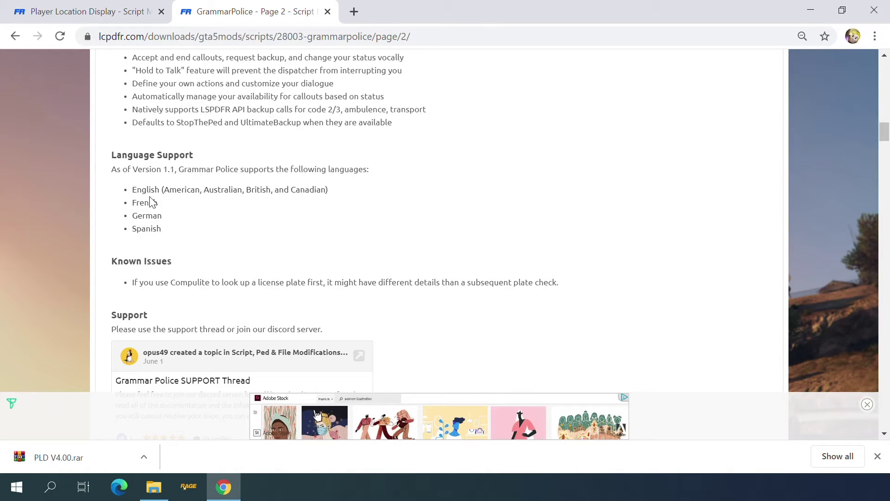
{"action": "scroll", "coordinate": [89, 220], "scroll_direction": "down", "scroll_amount": 3}
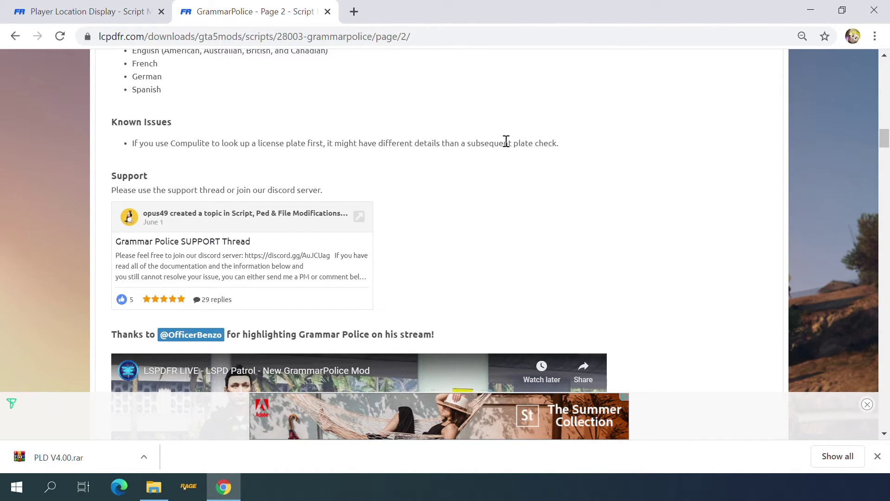
{"action": "scroll", "coordinate": [65, 138], "scroll_direction": "down", "scroll_amount": 3}
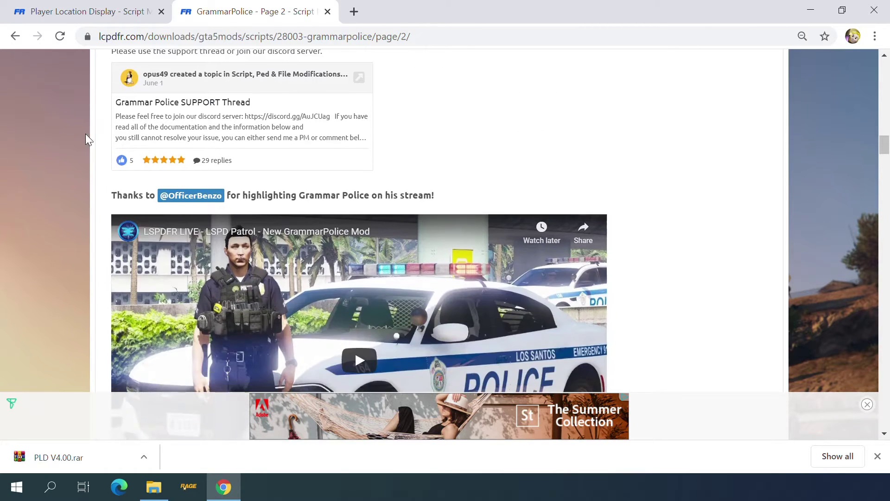
{"action": "scroll", "coordinate": [90, 132], "scroll_direction": "up", "scroll_amount": 3}
{"action": "scroll", "coordinate": [90, 132], "scroll_direction": "down", "scroll_amount": 5}
{"action": "scroll", "coordinate": [90, 132], "scroll_direction": "down", "scroll_amount": 9}
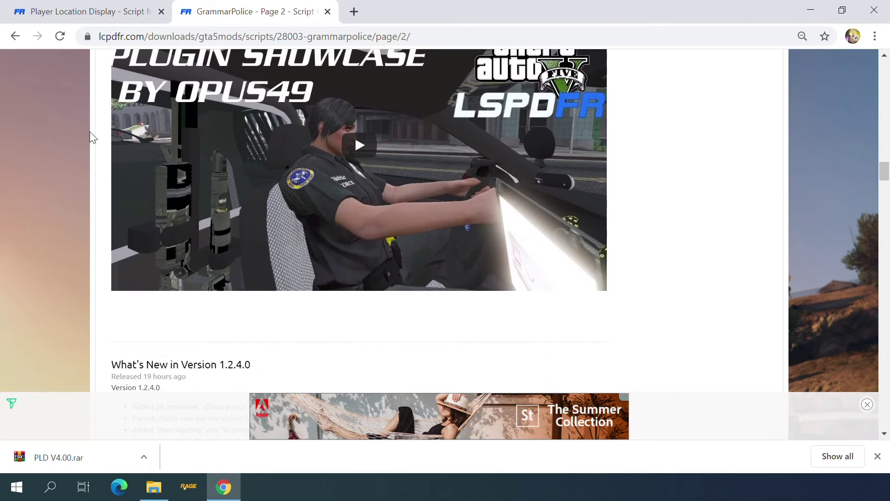
{"action": "scroll", "coordinate": [90, 132], "scroll_direction": "up", "scroll_amount": 9}
{"action": "scroll", "coordinate": [90, 137], "scroll_direction": "up", "scroll_amount": 4}
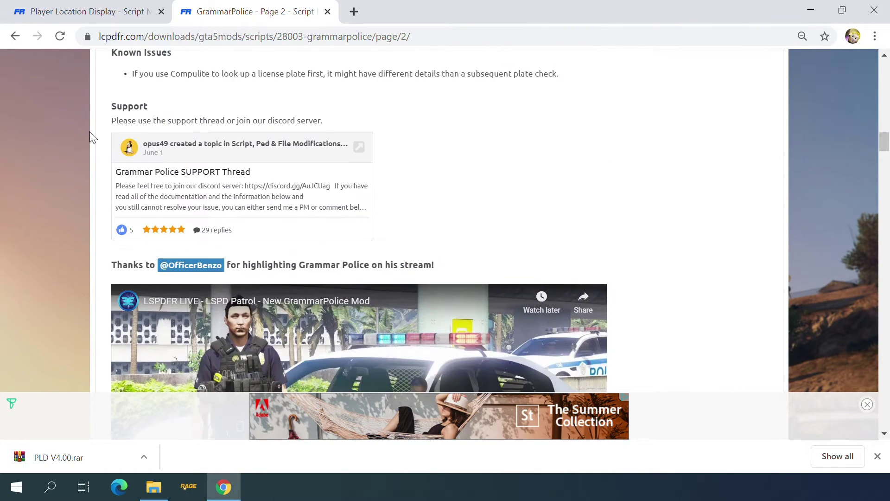
{"action": "scroll", "coordinate": [90, 132], "scroll_direction": "up", "scroll_amount": 6}
{"action": "scroll", "coordinate": [90, 132], "scroll_direction": "down", "scroll_amount": 17}
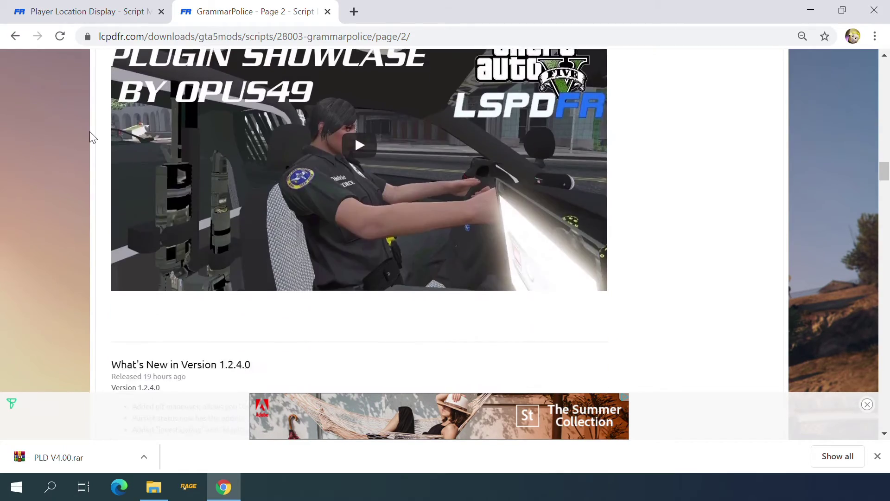
{"action": "scroll", "coordinate": [90, 132], "scroll_direction": "down", "scroll_amount": 7}
{"action": "scroll", "coordinate": [90, 131], "scroll_direction": "up", "scroll_amount": 4}
{"action": "scroll", "coordinate": [90, 132], "scroll_direction": "down", "scroll_amount": 4}
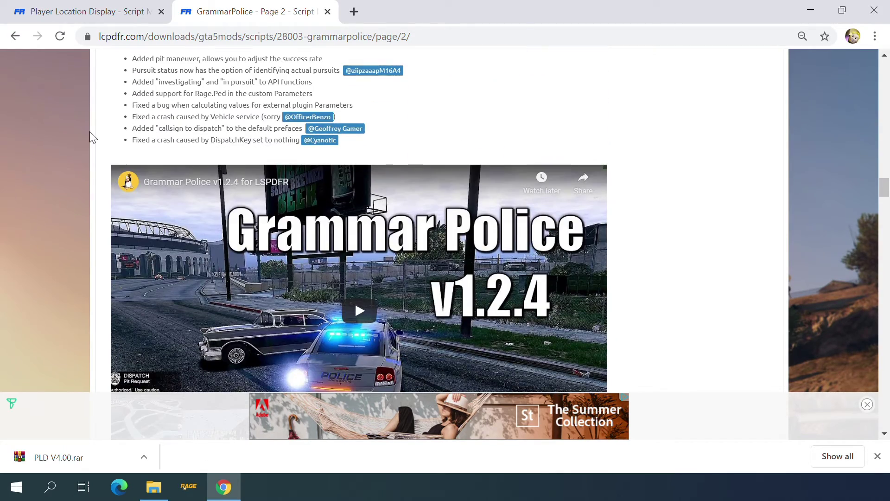
{"action": "scroll", "coordinate": [90, 132], "scroll_direction": "up", "scroll_amount": 3}
{"action": "scroll", "coordinate": [90, 132], "scroll_direction": "down", "scroll_amount": 3}
{"action": "scroll", "coordinate": [90, 132], "scroll_direction": "up", "scroll_amount": 1}
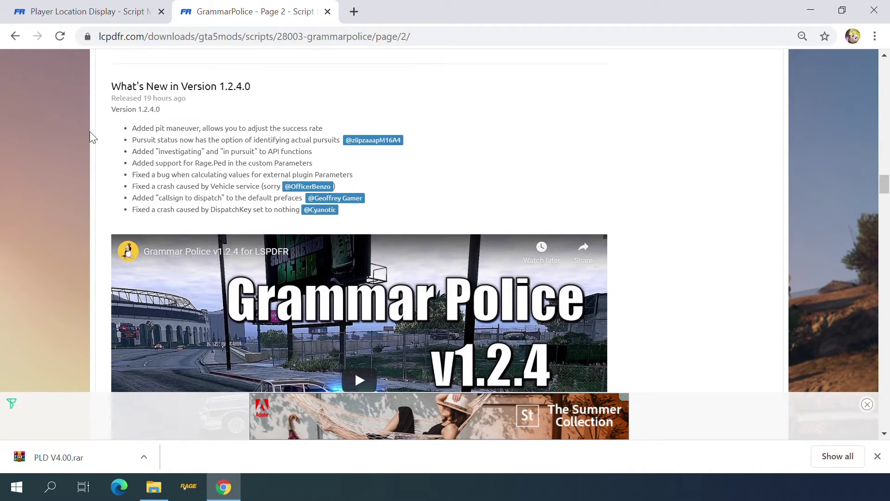
{"action": "scroll", "coordinate": [90, 132], "scroll_direction": "up", "scroll_amount": 1}
{"action": "scroll", "coordinate": [90, 132], "scroll_direction": "down", "scroll_amount": 1}
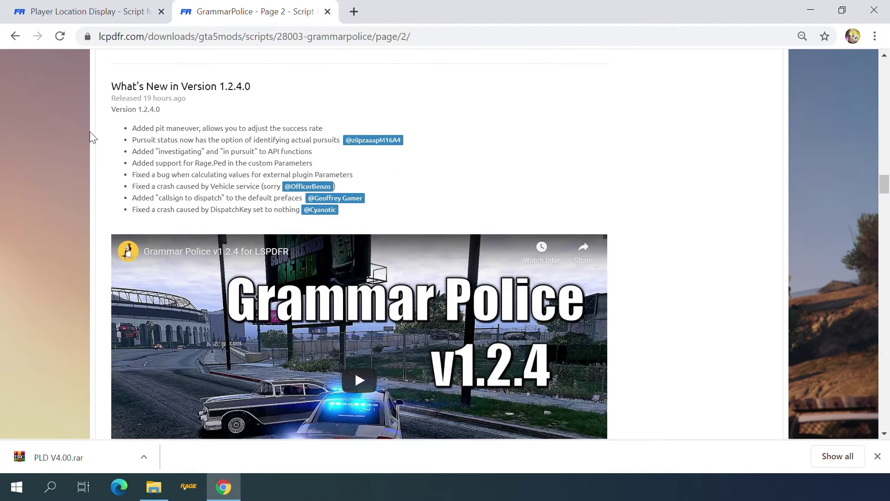
{"action": "mouse_move", "coordinate": [347, 203]}
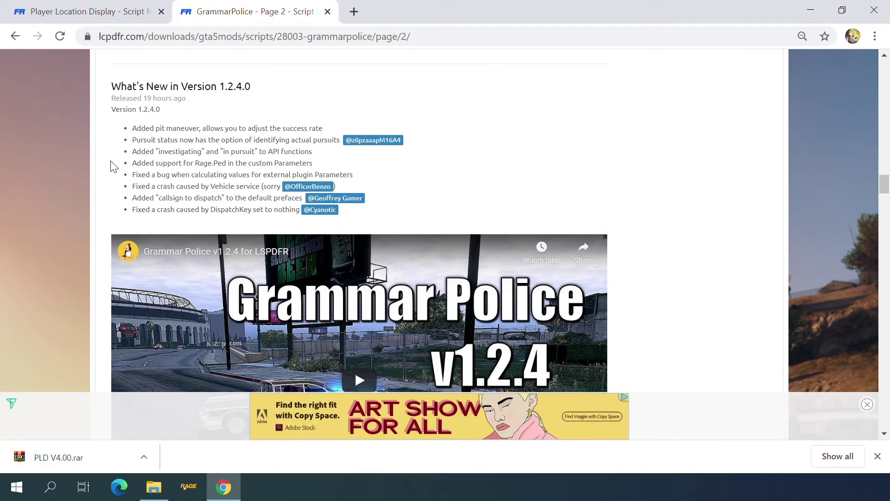
Read the GrammarPolice 1.2.4.0 changelog, selecting the changes list and the investigating/in pursuit line
{"action": "scroll", "coordinate": [100, 144], "scroll_direction": "down", "scroll_amount": 1}
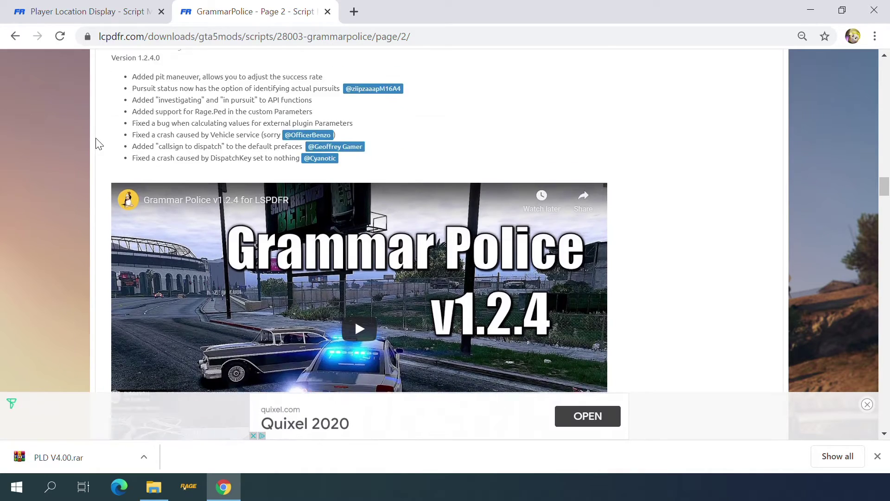
{"action": "scroll", "coordinate": [99, 145], "scroll_direction": "up", "scroll_amount": 2}
{"action": "scroll", "coordinate": [98, 144], "scroll_direction": "down", "scroll_amount": 1}
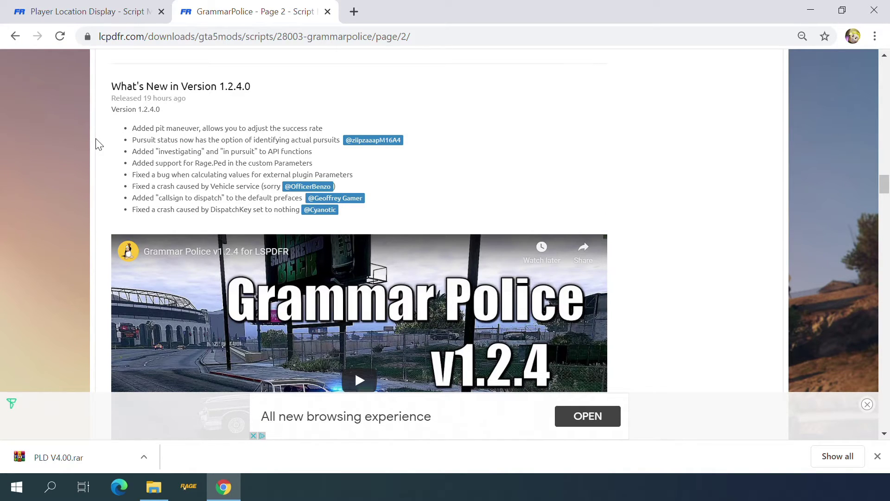
{"action": "scroll", "coordinate": [96, 138], "scroll_direction": "down", "scroll_amount": 7}
{"action": "scroll", "coordinate": [95, 138], "scroll_direction": "up", "scroll_amount": 10}
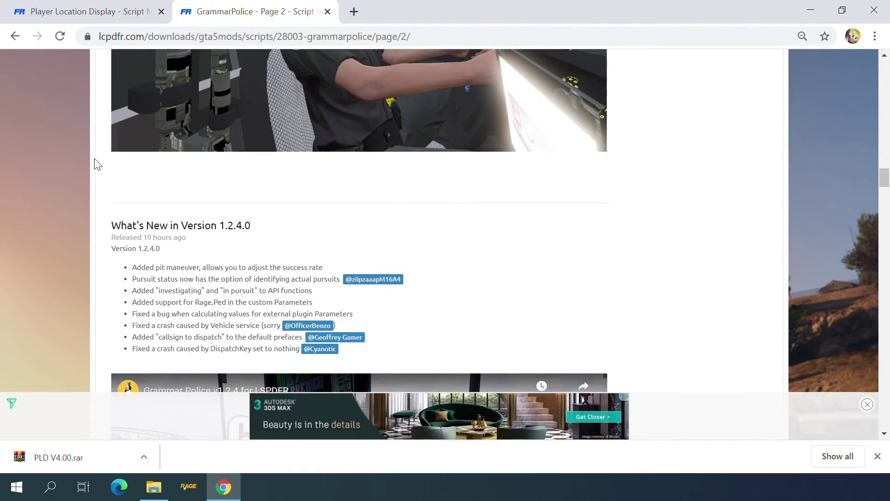
{"action": "scroll", "coordinate": [96, 163], "scroll_direction": "down", "scroll_amount": 10}
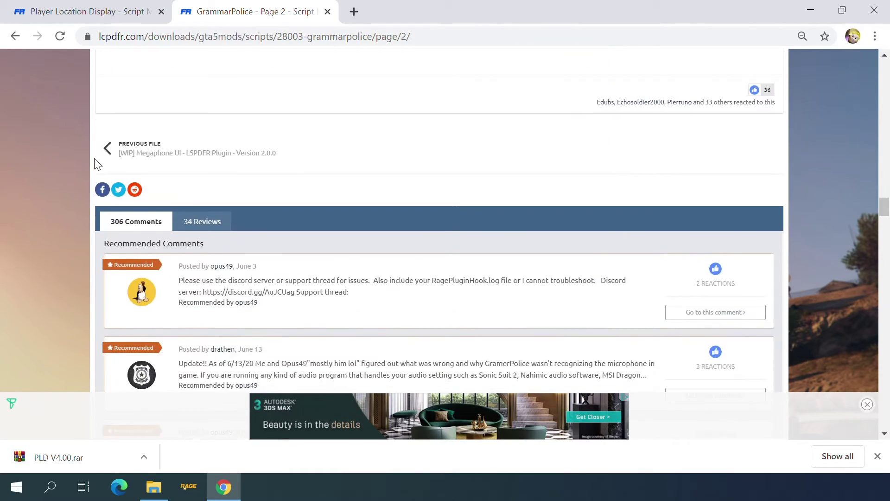
{"action": "scroll", "coordinate": [96, 163], "scroll_direction": "up", "scroll_amount": 8}
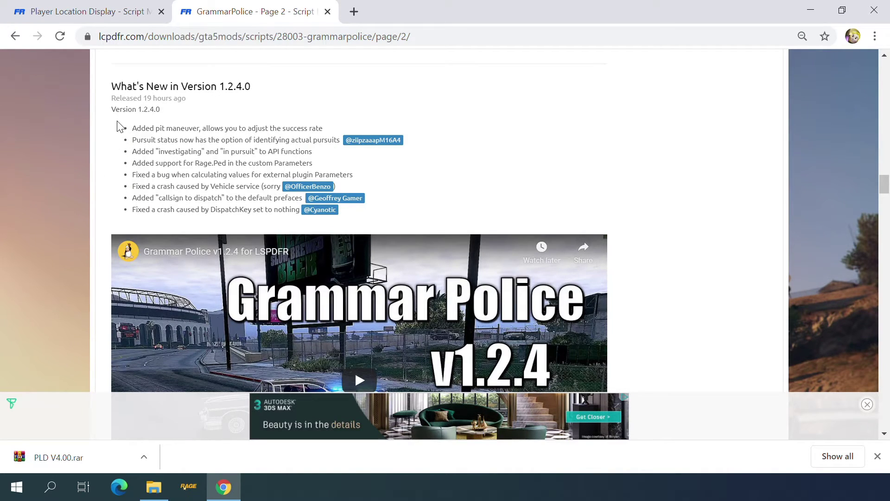
{"action": "left_click_drag", "start_coordinate": [156, 128], "coordinate": [341, 211]}
{"action": "left_click", "coordinate": [133, 132]}
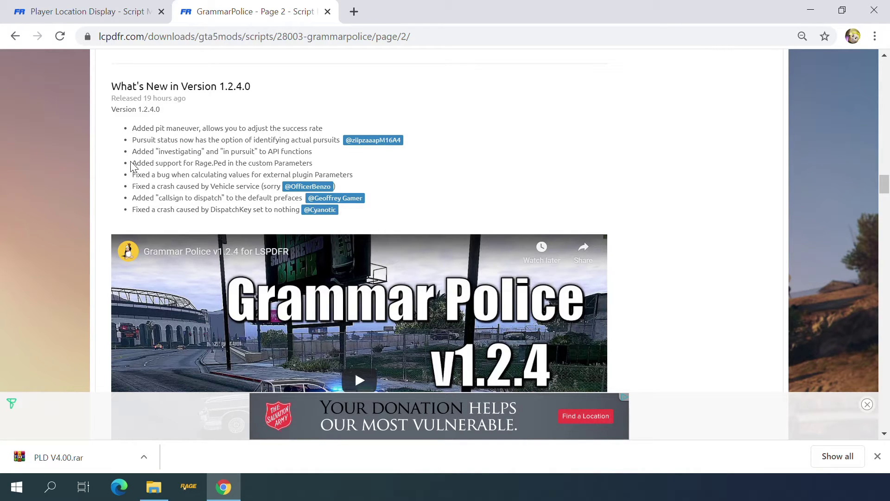
{"action": "double_click", "coordinate": [169, 152]}
{"action": "triple_click", "coordinate": [234, 153]}
Play the Grammar Police v1.2.4 tutorial video
{"action": "scroll", "coordinate": [235, 156], "scroll_direction": "down", "scroll_amount": 3}
{"action": "scroll", "coordinate": [169, 196], "scroll_direction": "down", "scroll_amount": 3}
{"action": "scroll", "coordinate": [159, 183], "scroll_direction": "up", "scroll_amount": 5}
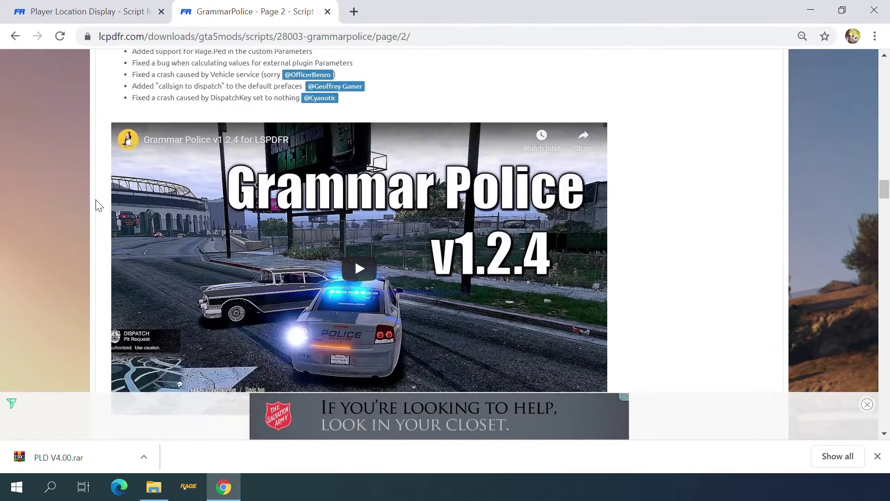
{"action": "scroll", "coordinate": [99, 204], "scroll_direction": "down", "scroll_amount": 3}
{"action": "left_click", "coordinate": [398, 204]}
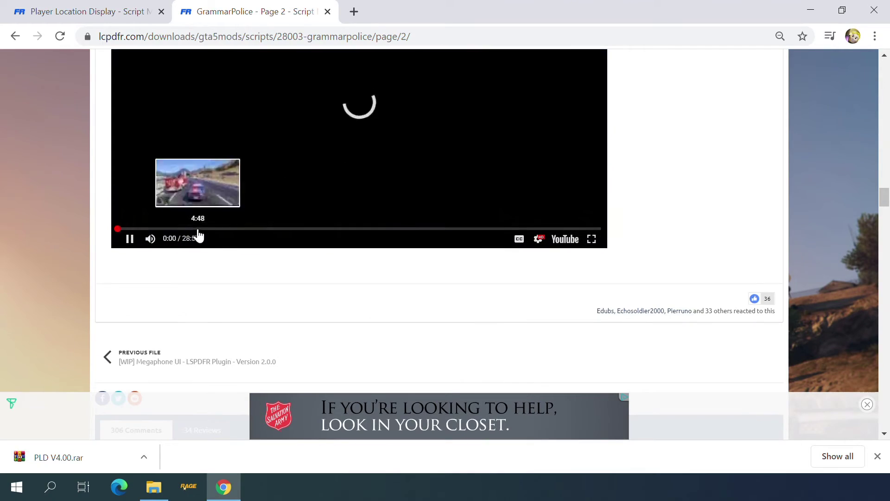
{"action": "scroll", "coordinate": [139, 244], "scroll_direction": "up", "scroll_amount": 4}
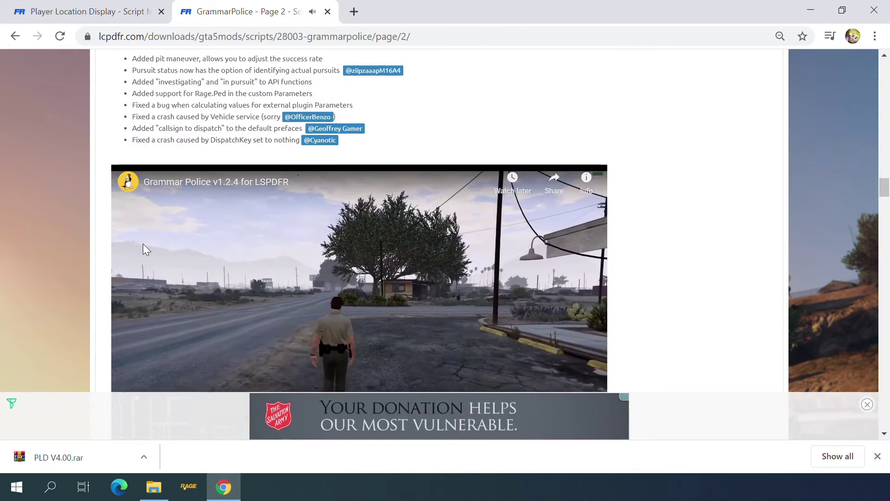
{"action": "scroll", "coordinate": [143, 243], "scroll_direction": "down", "scroll_amount": 4}
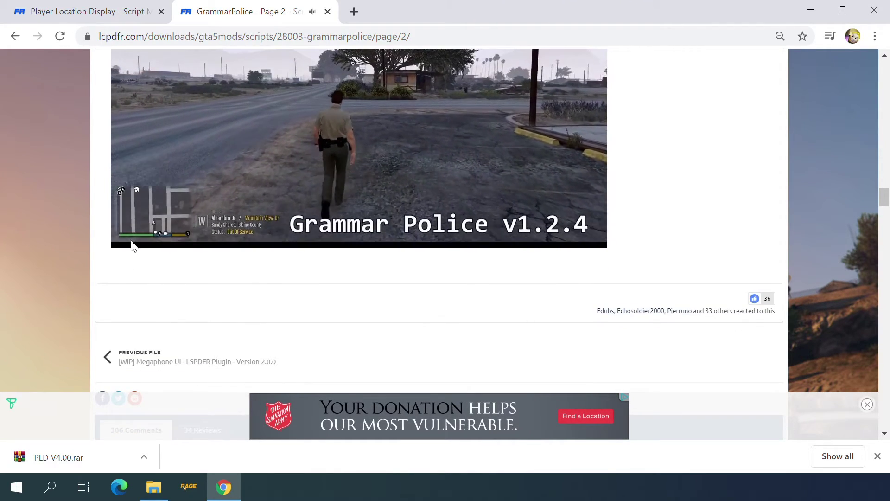
Go back to the search results, return to the GrammarPolice page and scroll to its Download button
{"action": "key", "text": "alt+Left"}
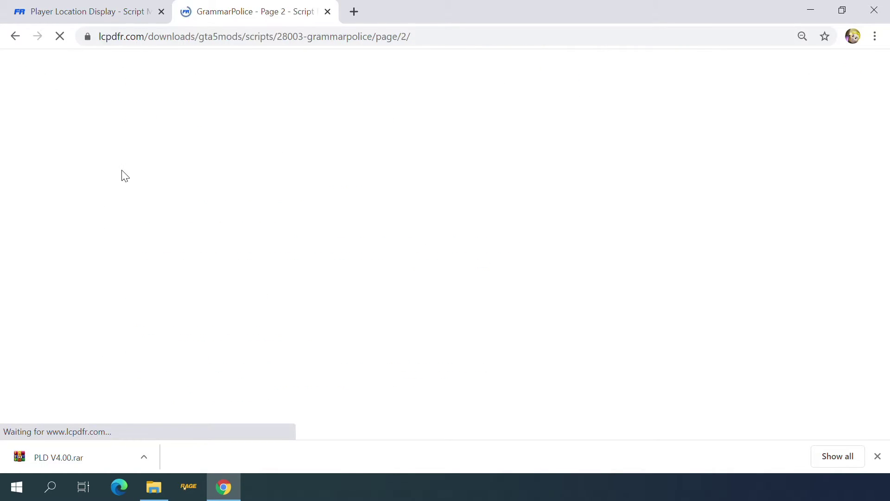
{"action": "scroll", "coordinate": [158, 236], "scroll_direction": "up", "scroll_amount": 15}
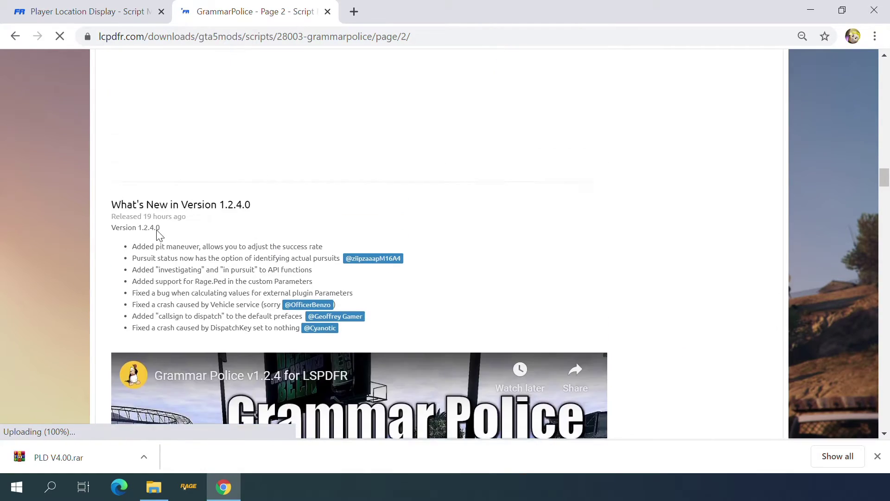
{"action": "scroll", "coordinate": [101, 227], "scroll_direction": "down", "scroll_amount": 12}
{"action": "scroll", "coordinate": [105, 223], "scroll_direction": "up", "scroll_amount": 7}
{"action": "scroll", "coordinate": [104, 223], "scroll_direction": "up", "scroll_amount": 3}
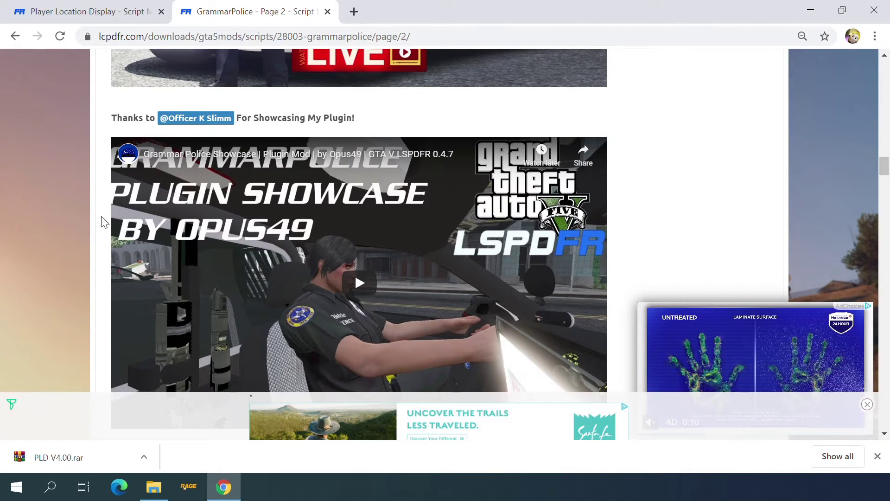
{"action": "scroll", "coordinate": [105, 223], "scroll_direction": "down", "scroll_amount": 7}
{"action": "scroll", "coordinate": [104, 223], "scroll_direction": "up", "scroll_amount": 17}
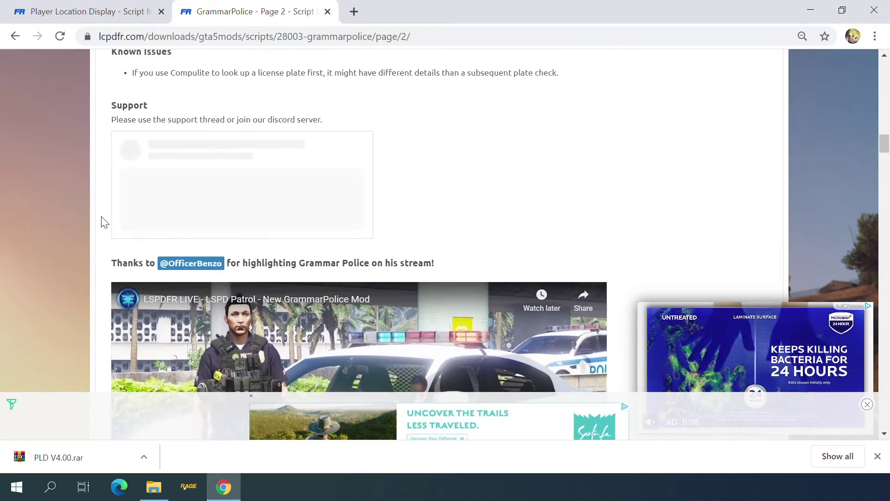
{"action": "scroll", "coordinate": [104, 223], "scroll_direction": "up", "scroll_amount": 15}
{"action": "scroll", "coordinate": [104, 223], "scroll_direction": "up", "scroll_amount": 6}
{"action": "scroll", "coordinate": [102, 223], "scroll_direction": "up", "scroll_amount": 5}
{"action": "scroll", "coordinate": [101, 223], "scroll_direction": "down", "scroll_amount": 5}
{"action": "scroll", "coordinate": [101, 223], "scroll_direction": "up", "scroll_amount": 5}
{"action": "scroll", "coordinate": [101, 222], "scroll_direction": "down", "scroll_amount": 11}
{"action": "scroll", "coordinate": [98, 218], "scroll_direction": "down", "scroll_amount": 13}
{"action": "scroll", "coordinate": [109, 218], "scroll_direction": "up", "scroll_amount": 19}
{"action": "scroll", "coordinate": [111, 220], "scroll_direction": "down", "scroll_amount": 3}
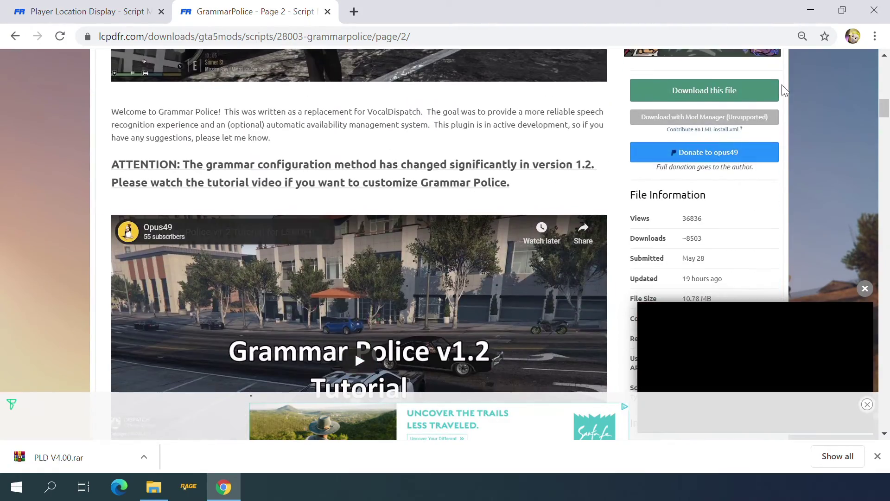
Agree to the LCPDFR download terms and download GrammarPolice 1.2.4.rar
{"action": "left_click", "coordinate": [711, 90]}
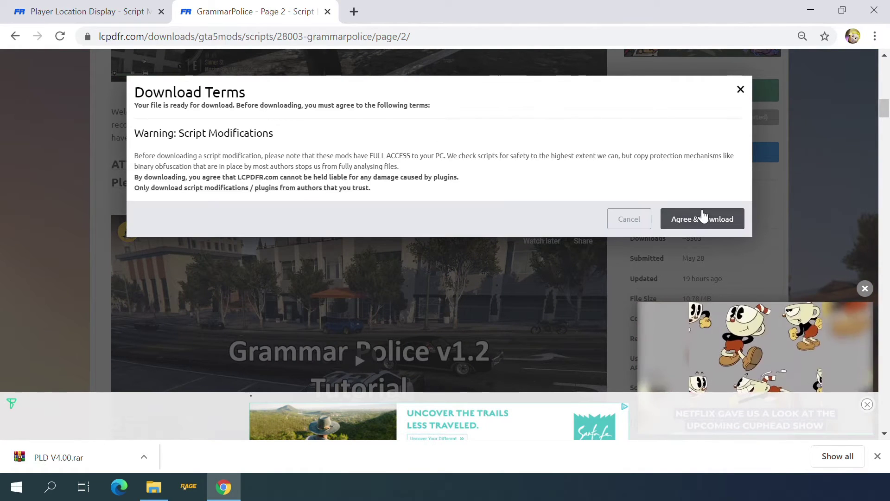
{"action": "left_click", "coordinate": [707, 218]}
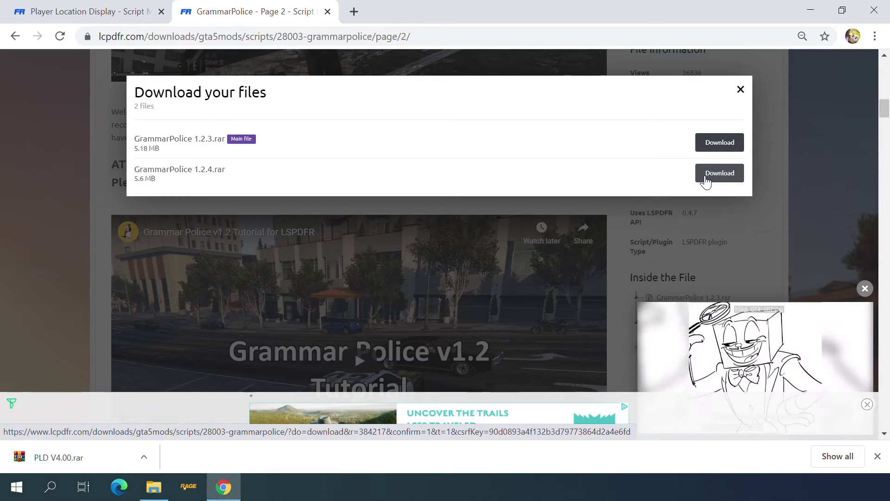
{"action": "left_click", "coordinate": [707, 181]}
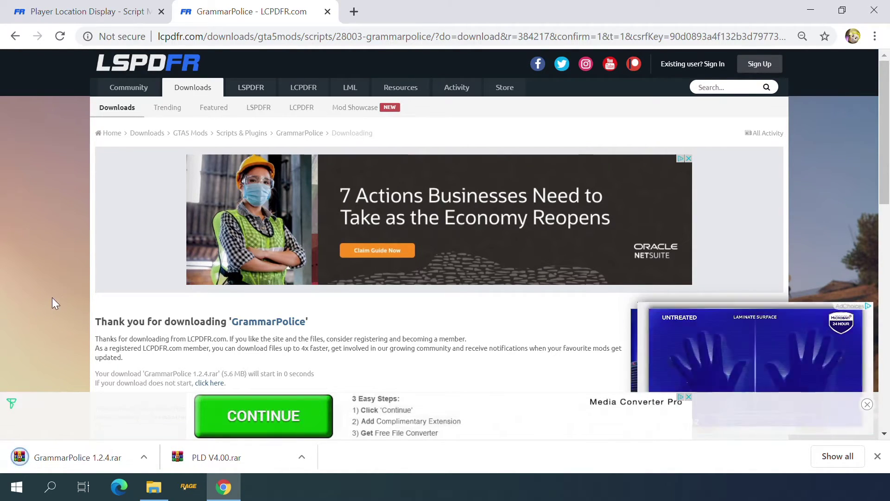
Show PLD V4.00.rar in Downloads and delete the leftover unconfirmed .crdownload file
{"action": "left_click", "coordinate": [301, 456]}
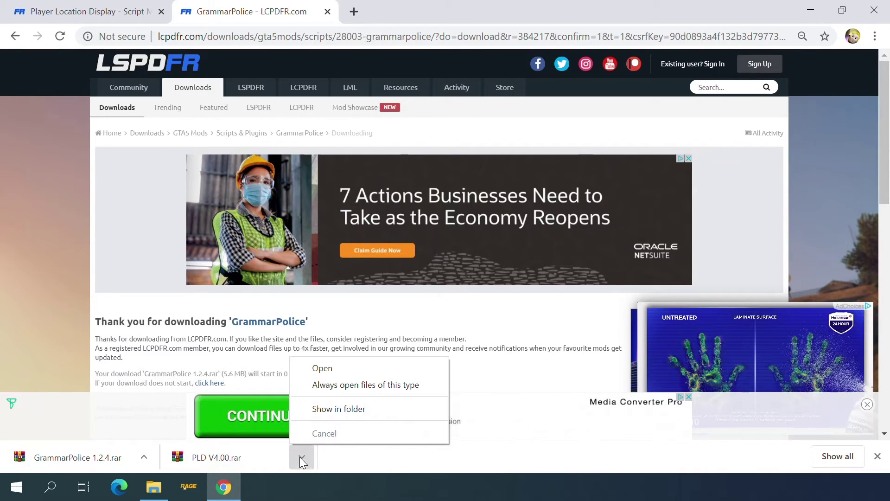
{"action": "left_click", "coordinate": [332, 408]}
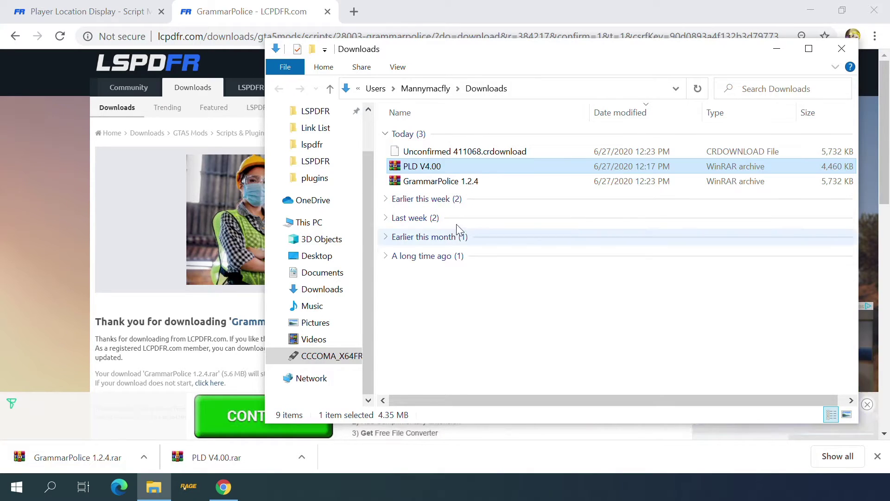
{"action": "left_click", "coordinate": [496, 153]}
{"action": "right_click", "coordinate": [496, 152]}
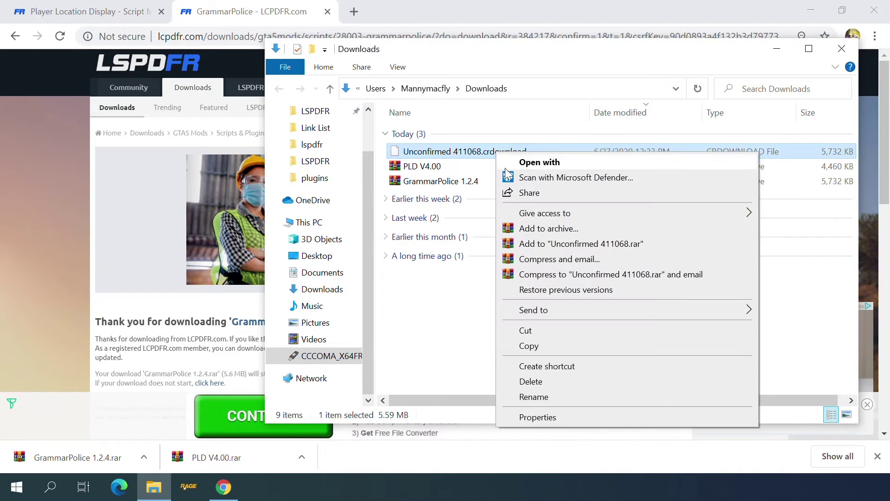
{"action": "left_click", "coordinate": [551, 382]}
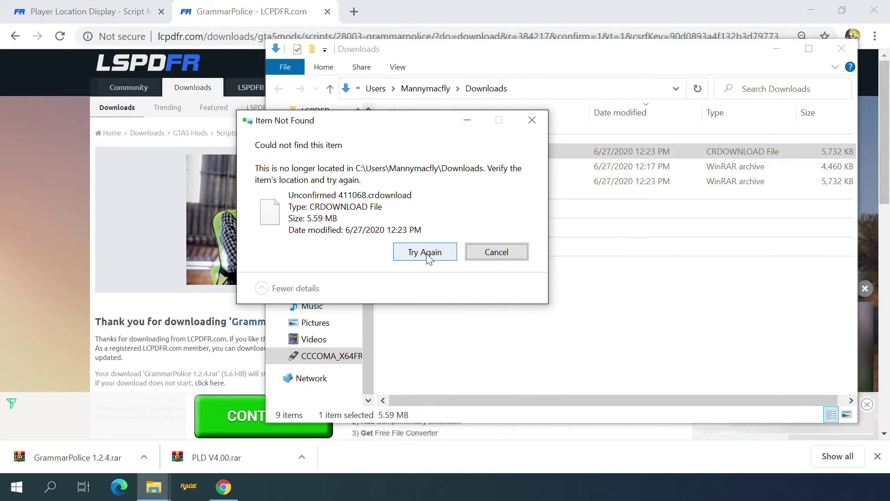
{"action": "left_click", "coordinate": [483, 256]}
{"action": "right_click", "coordinate": [490, 313]}
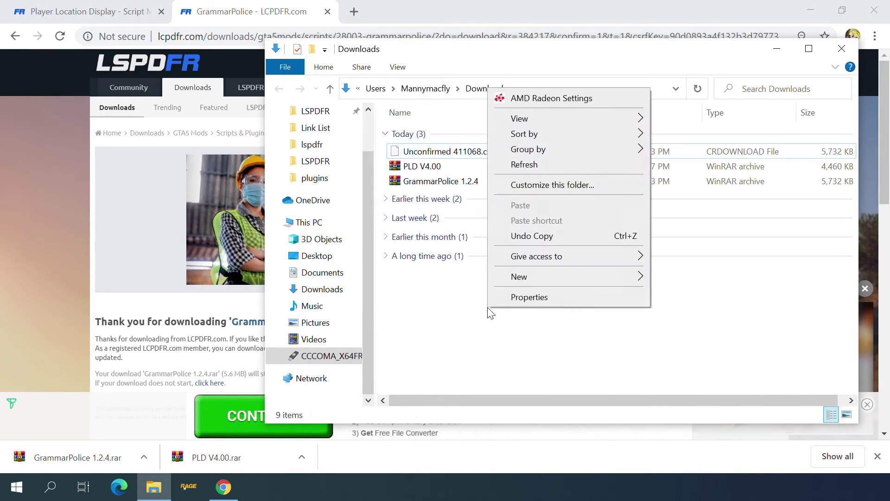
{"action": "left_click", "coordinate": [522, 165]}
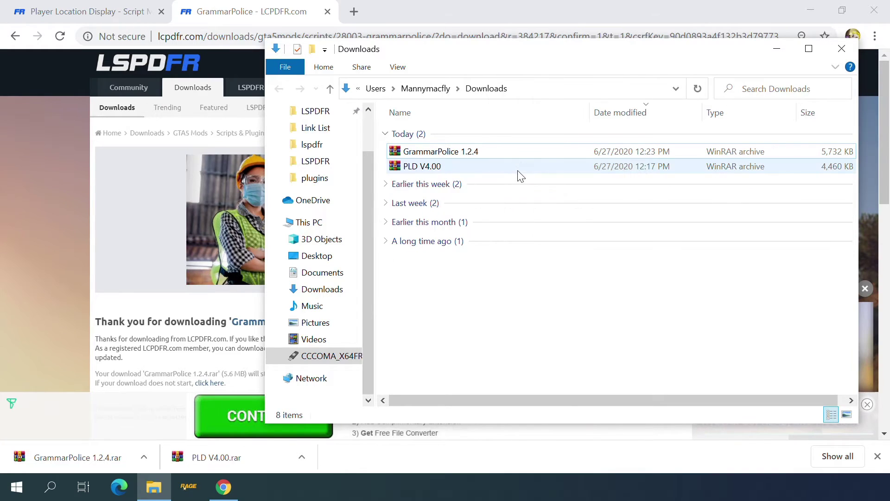
Extract PLD V4.00 into Downloads and open FEATURE INFO (PLD) from the DOCUMENTATION folder
{"action": "right_click", "coordinate": [440, 169]}
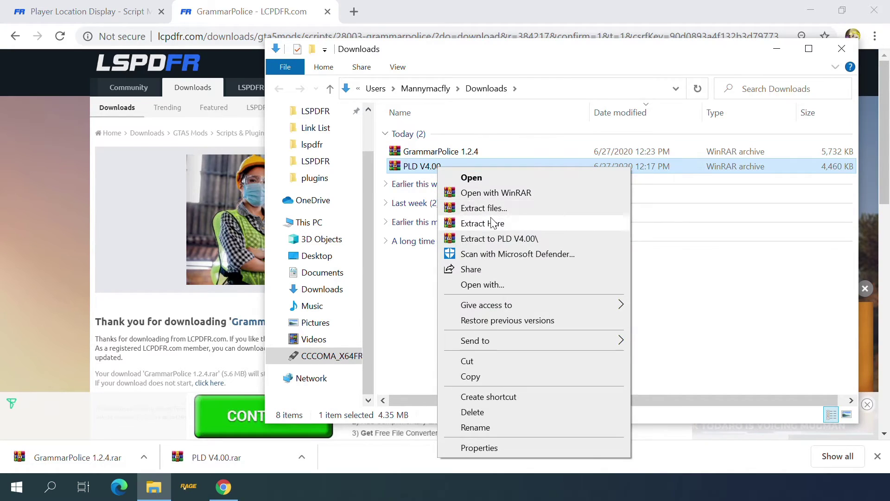
{"action": "left_click", "coordinate": [497, 224]}
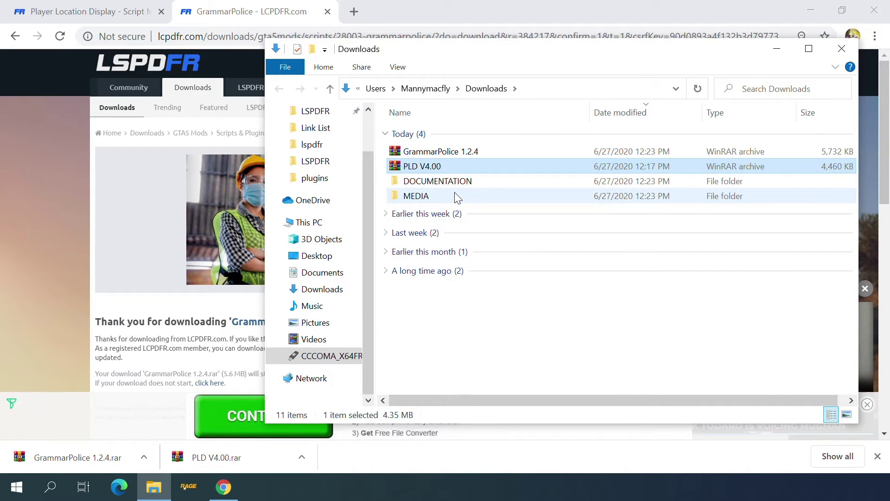
{"action": "double_click", "coordinate": [428, 183]}
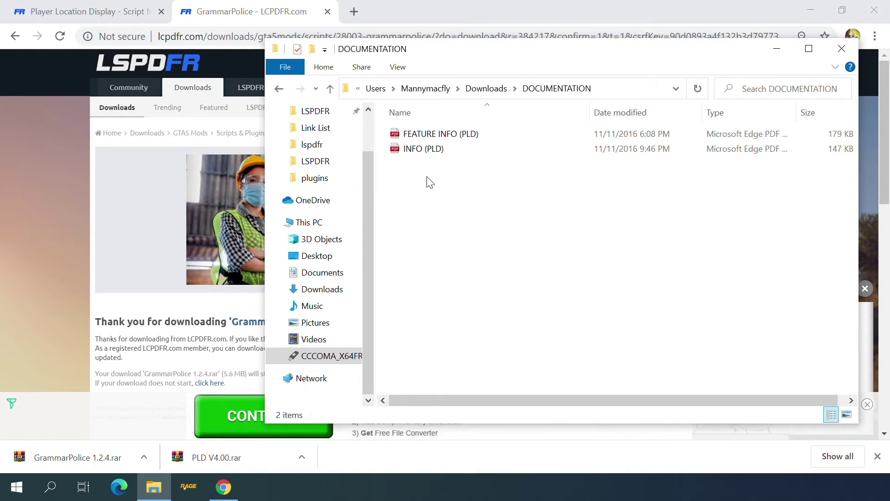
{"action": "double_click", "coordinate": [419, 134]}
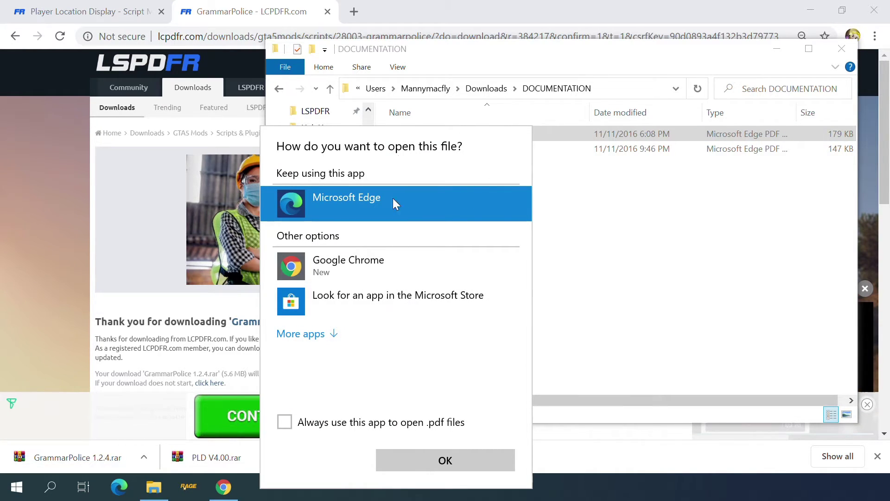
View the FEATURE INFO (PLD) PDF in Google Chrome and scroll through it
{"action": "double_click", "coordinate": [332, 262]}
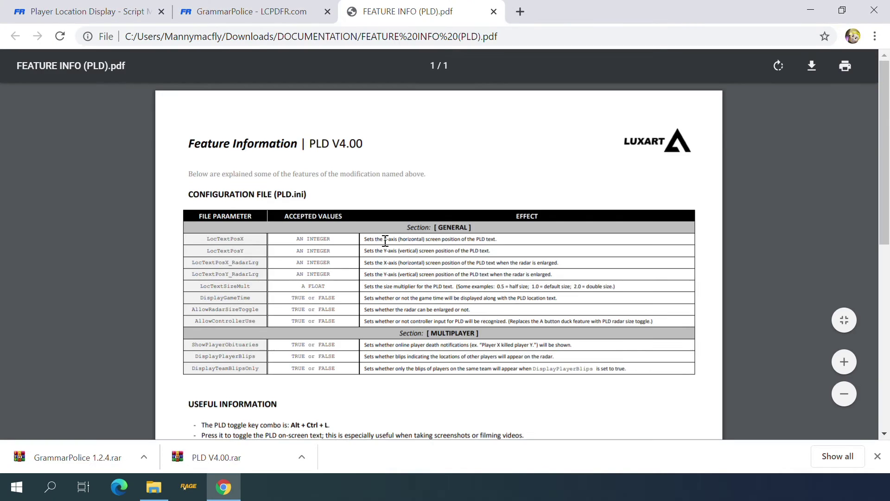
{"action": "scroll", "coordinate": [386, 240], "scroll_direction": "down", "scroll_amount": 3}
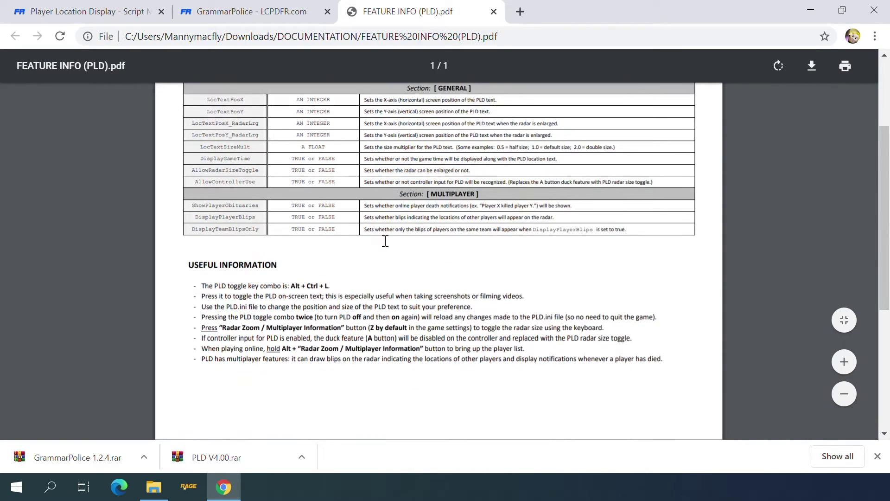
{"action": "scroll", "coordinate": [375, 279], "scroll_direction": "up", "scroll_amount": 2}
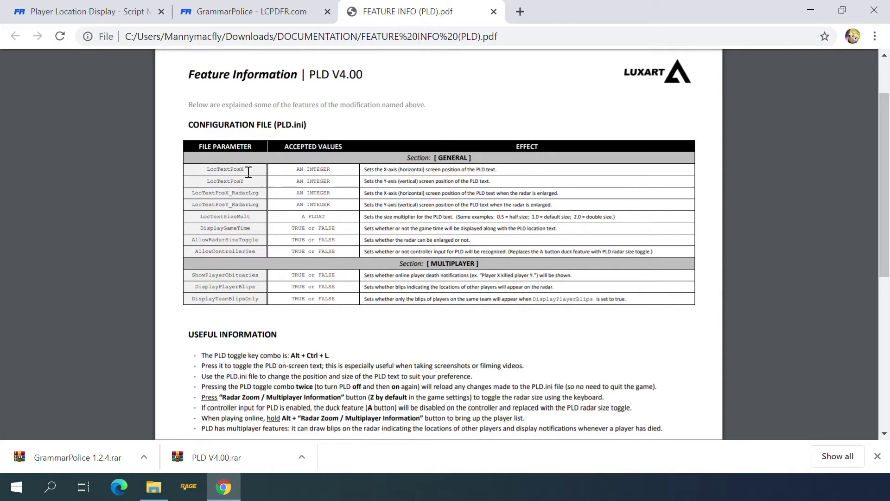
{"action": "scroll", "coordinate": [333, 199], "scroll_direction": "down", "scroll_amount": 5}
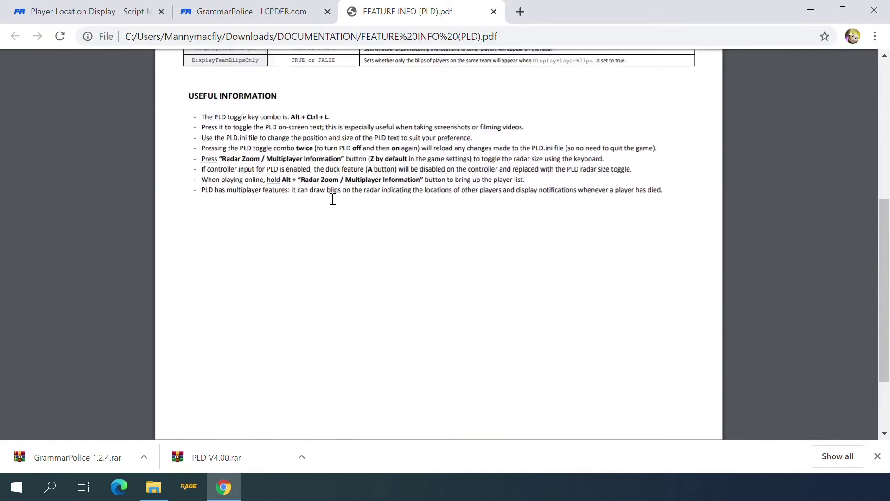
{"action": "scroll", "coordinate": [372, 213], "scroll_direction": "up", "scroll_amount": 8}
{"action": "scroll", "coordinate": [383, 242], "scroll_direction": "down", "scroll_amount": 1}
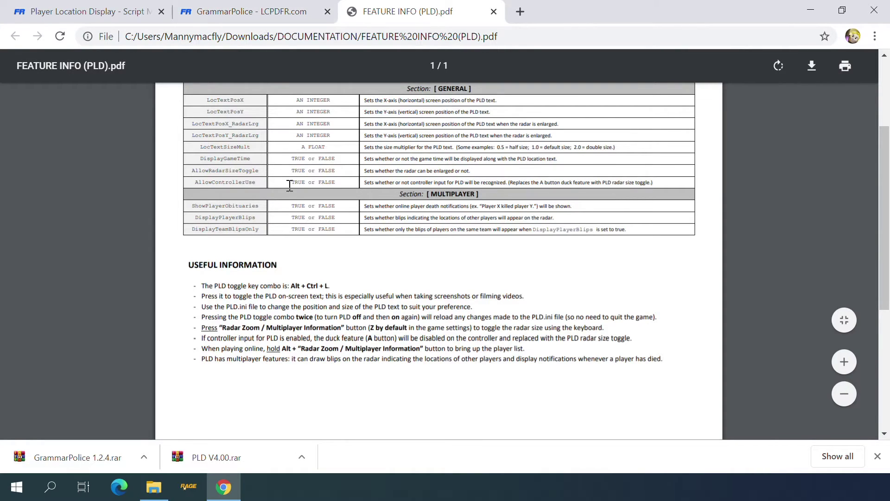
{"action": "scroll", "coordinate": [298, 207], "scroll_direction": "up", "scroll_amount": 3}
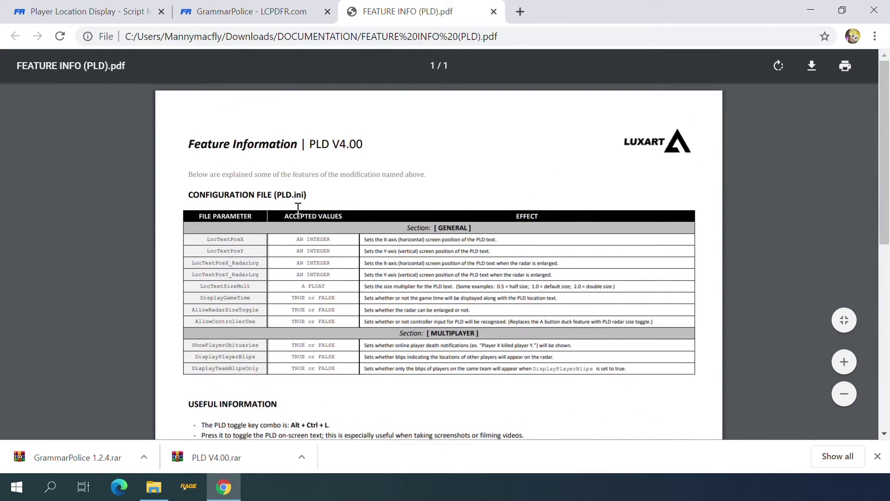
{"action": "scroll", "coordinate": [299, 207], "scroll_direction": "down", "scroll_amount": 8}
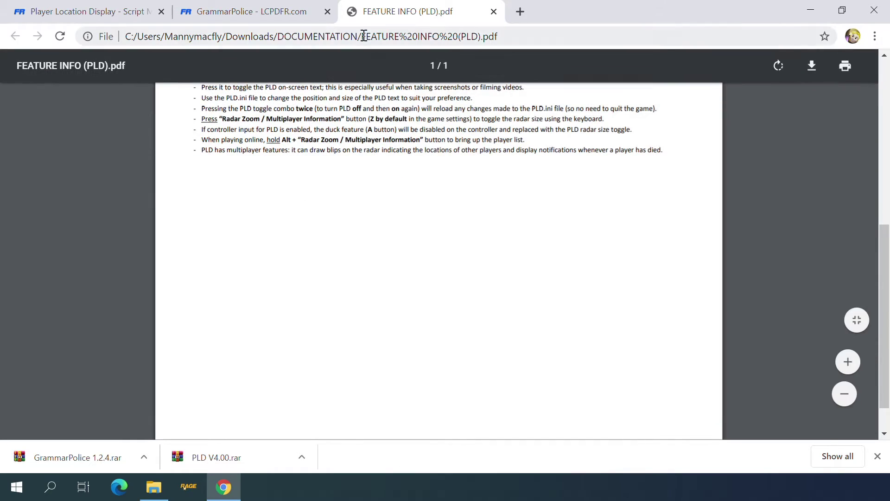
{"action": "scroll", "coordinate": [428, 146], "scroll_direction": "up", "scroll_amount": 8}
{"action": "scroll", "coordinate": [253, 392], "scroll_direction": "down", "scroll_amount": 3}
Close the PDF, GrammarPolice and Player Location Display tabs, shutting Chrome
{"action": "left_click", "coordinate": [493, 11]}
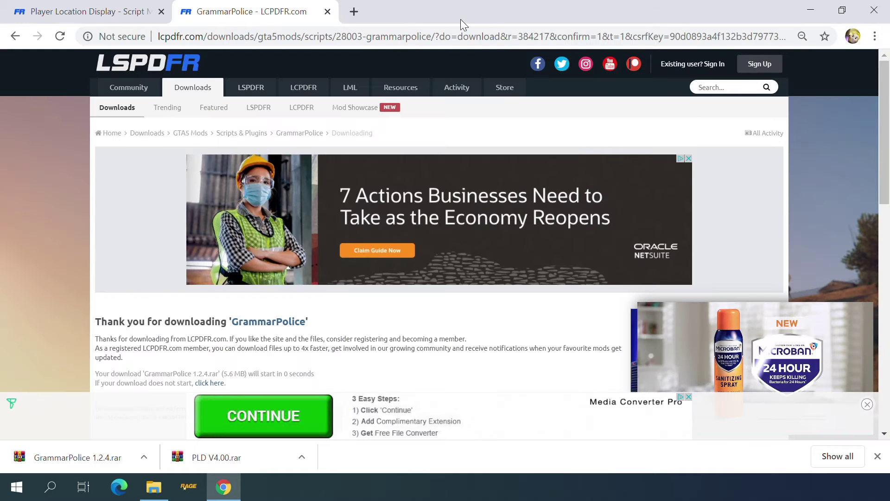
{"action": "left_click", "coordinate": [330, 15]}
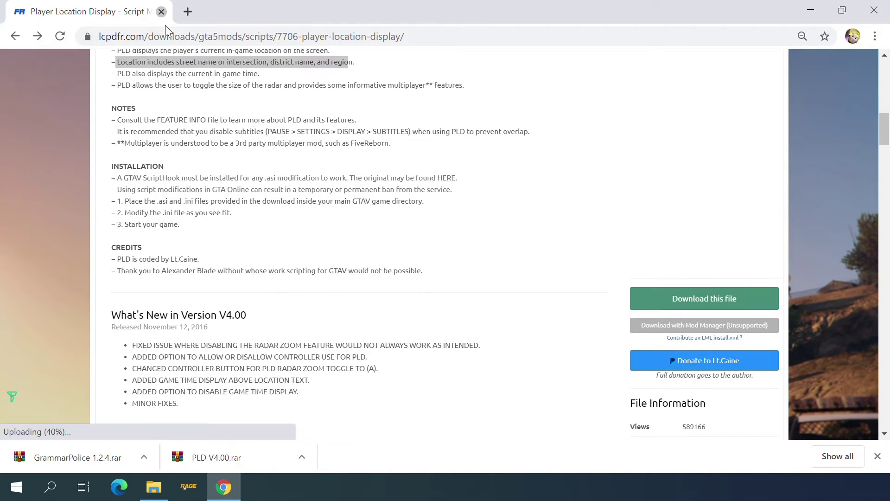
{"action": "left_click", "coordinate": [161, 12]}
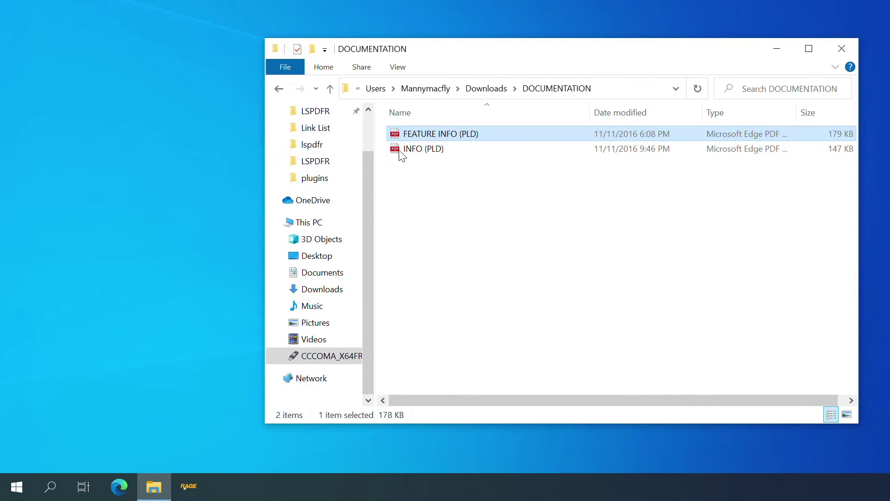
Drag the PLD V4.00 archive contents from WinRAR into Downloads, replacing same-named files
{"action": "left_click", "coordinate": [279, 89]}
{"action": "double_click", "coordinate": [416, 196]}
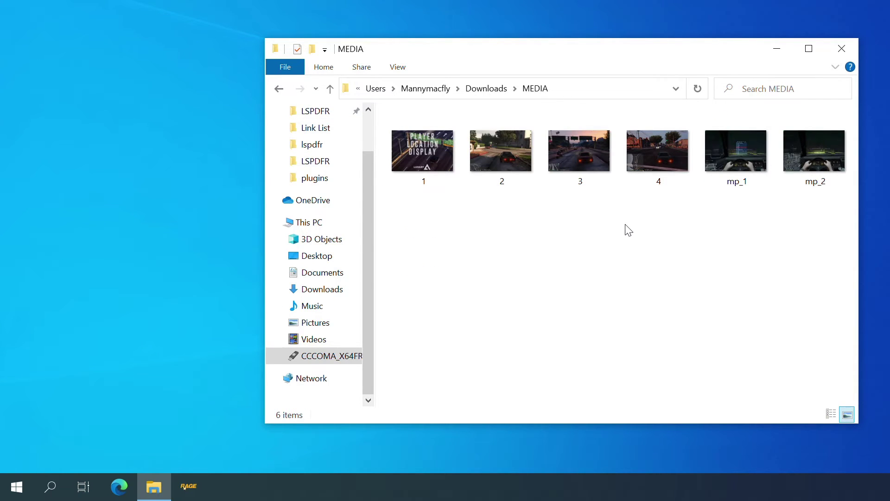
{"action": "left_click", "coordinate": [278, 89]}
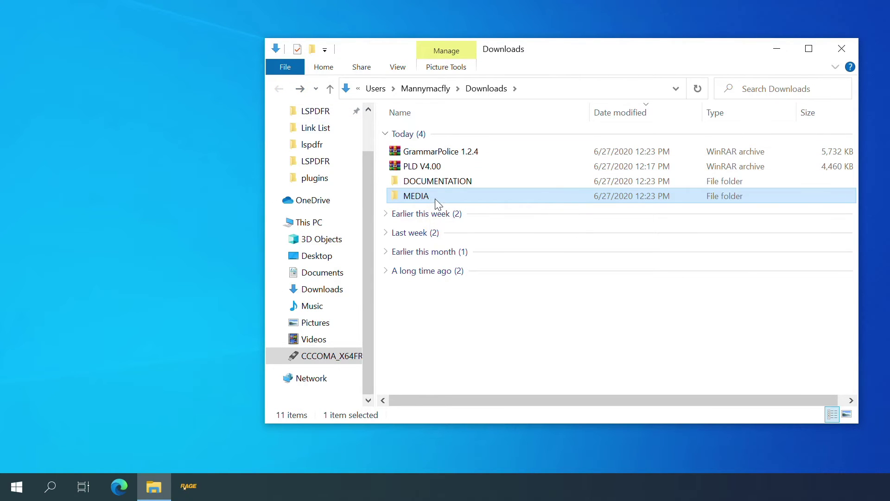
{"action": "double_click", "coordinate": [416, 167]}
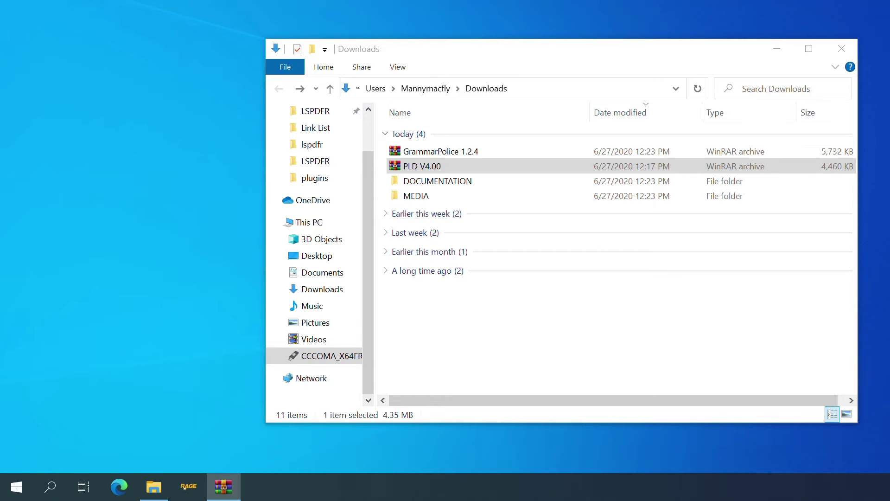
{"action": "left_click_drag", "start_coordinate": [729, 427], "coordinate": [443, 207]}
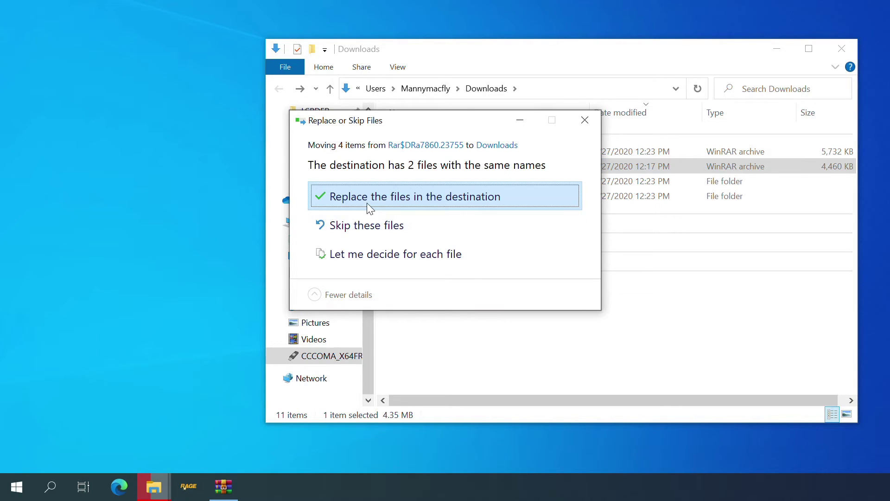
{"action": "left_click", "coordinate": [385, 207]}
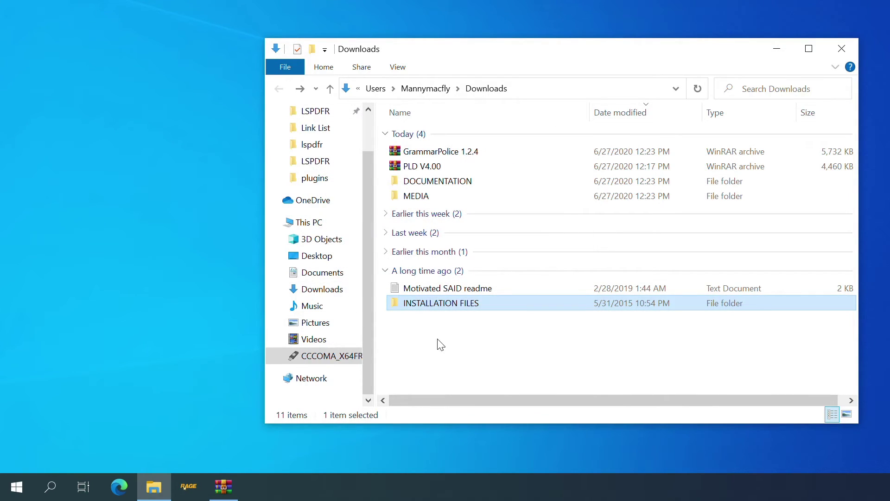
Check the Grand Theft Auto V folder inside INSTALLATION FILES, then return to INSTALLATION FILES
{"action": "left_click", "coordinate": [423, 334]}
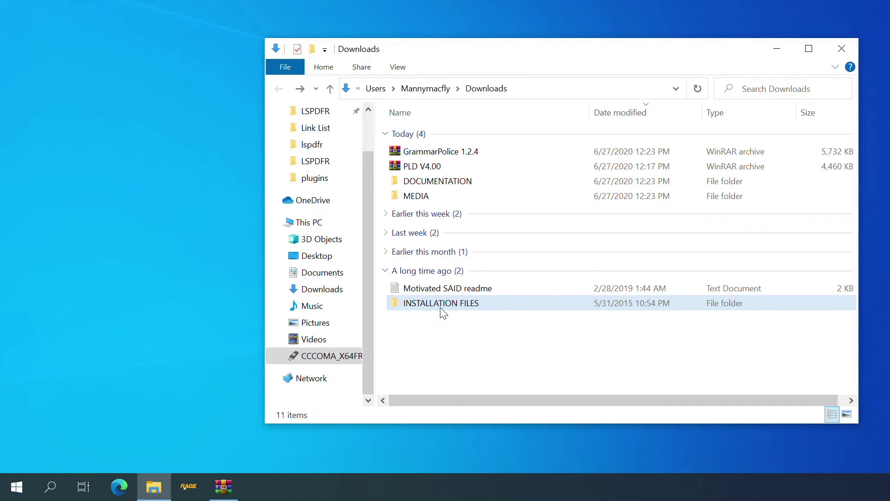
{"action": "double_click", "coordinate": [436, 307]}
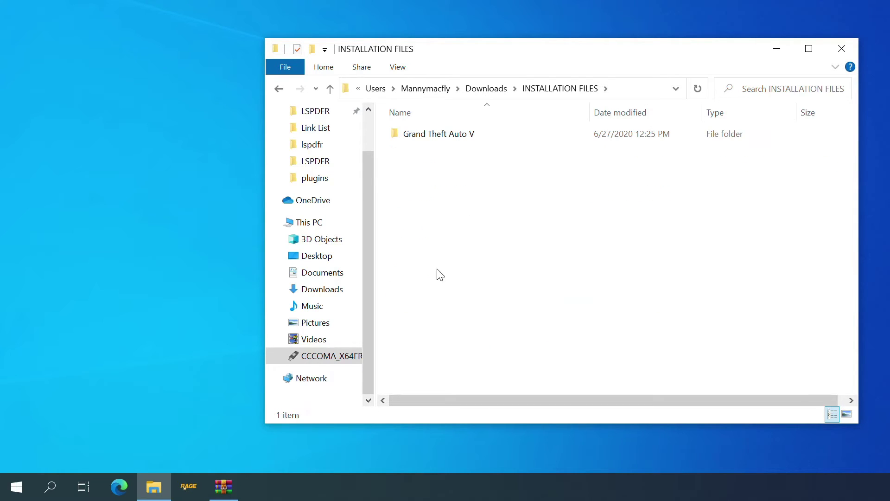
{"action": "double_click", "coordinate": [427, 138]}
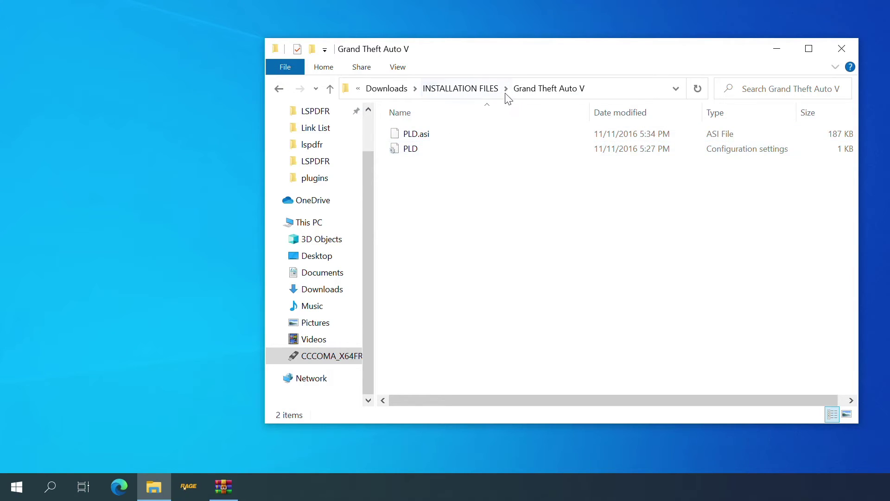
{"action": "left_click", "coordinate": [478, 92]}
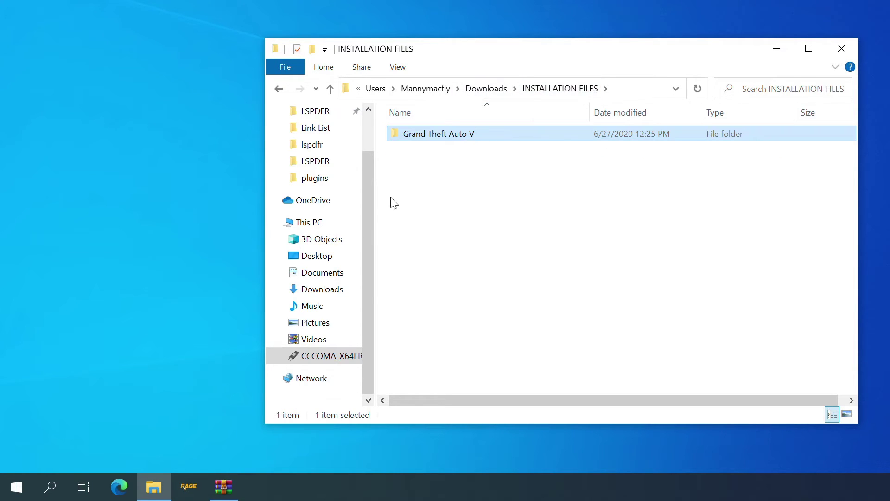
Open Grand Theft Auto V in a second window from the taskbar list and go up to Game Folders
{"action": "left_click", "coordinate": [161, 484]}
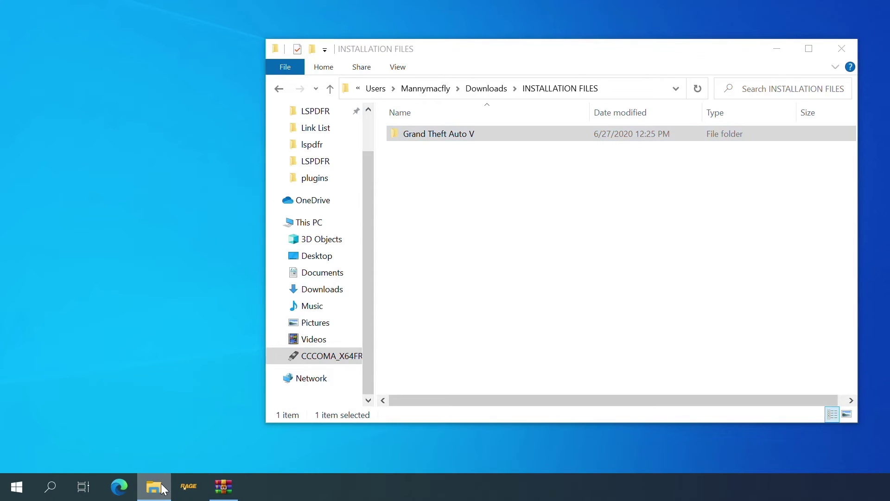
{"action": "right_click", "coordinate": [161, 485]}
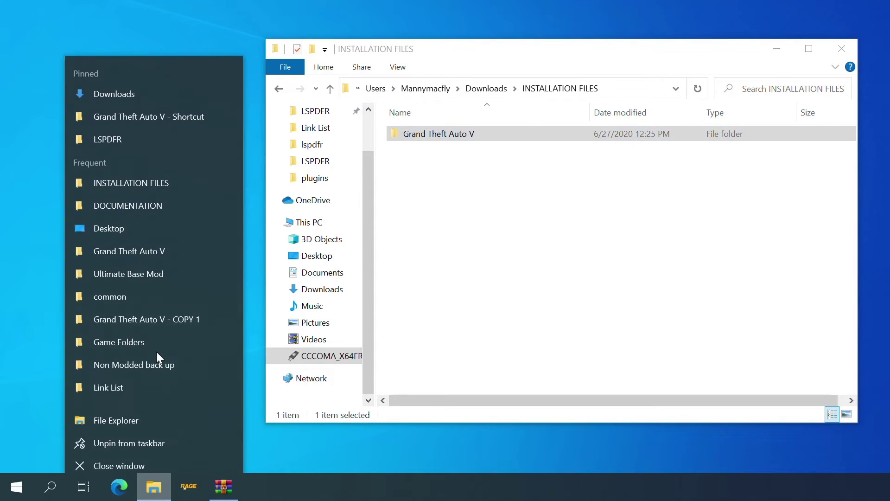
{"action": "left_click", "coordinate": [147, 242]}
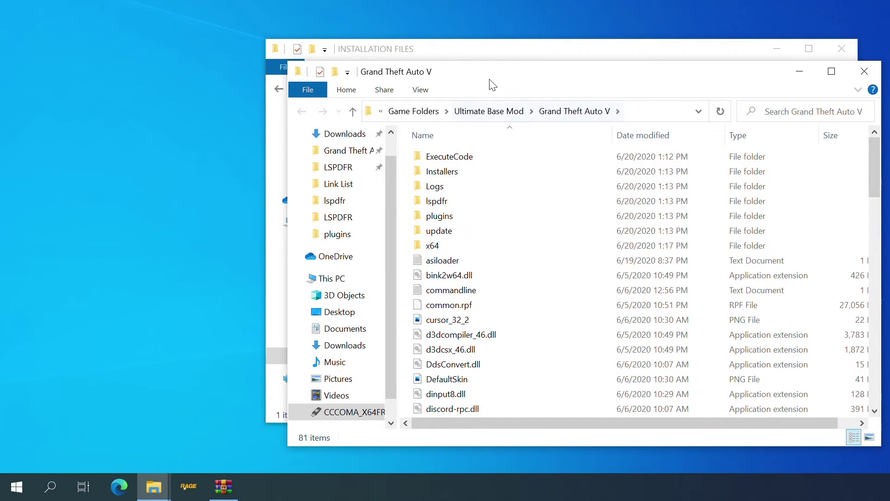
{"action": "left_click_drag", "start_coordinate": [491, 81], "coordinate": [219, 56]}
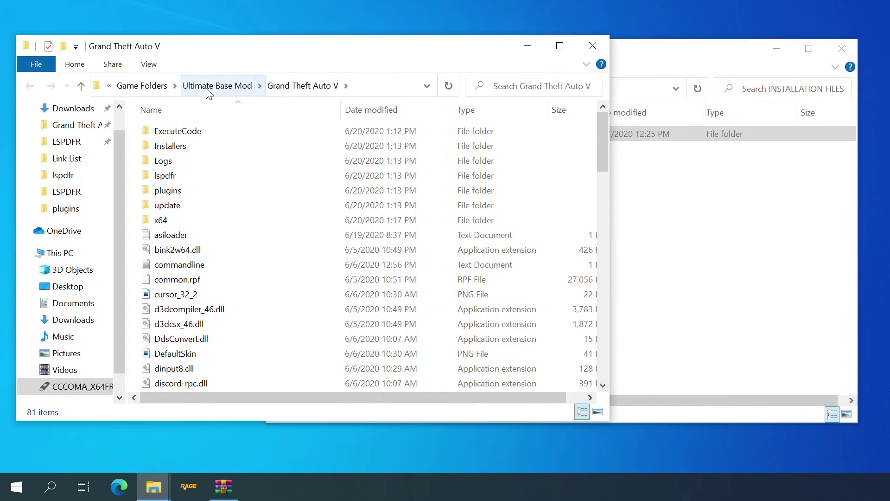
{"action": "left_click", "coordinate": [142, 86]}
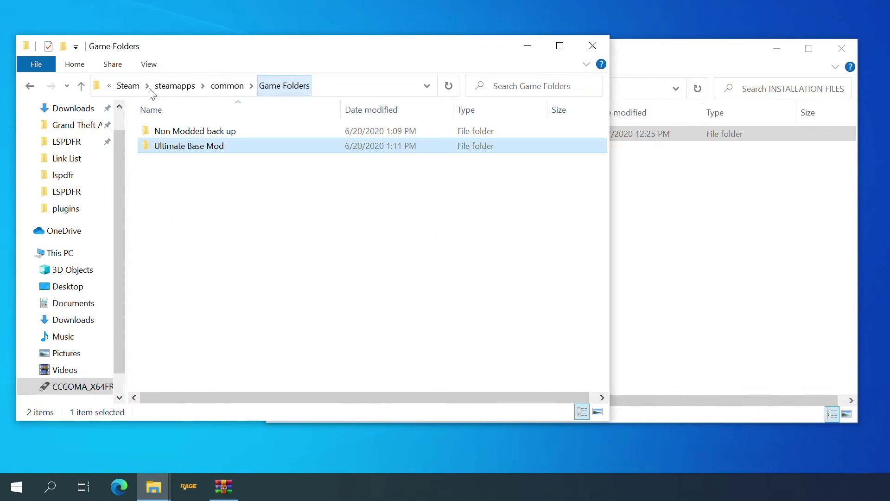
Open the Steam Grand Theft Auto V game folder from the common folder
{"action": "left_click", "coordinate": [241, 87]}
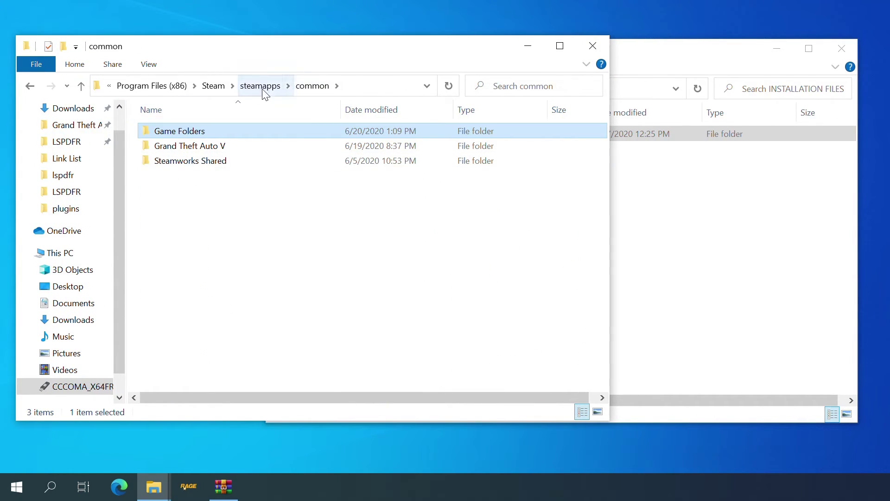
{"action": "double_click", "coordinate": [214, 147]}
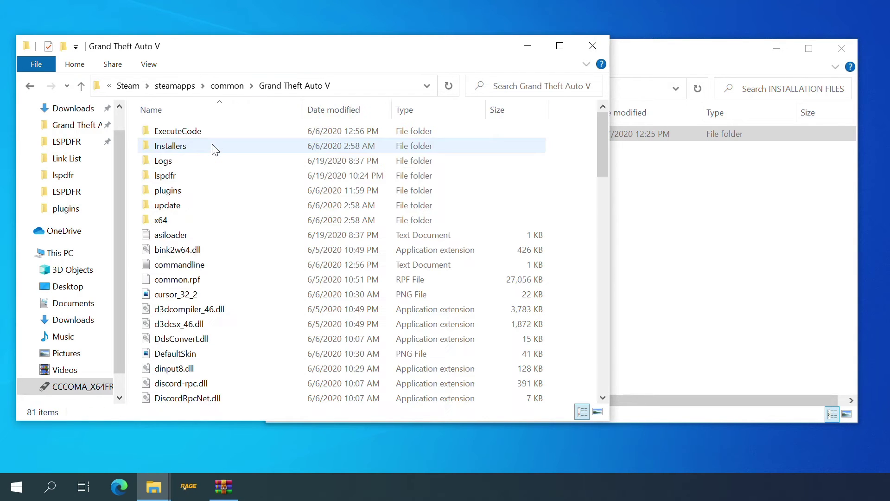
{"action": "scroll", "coordinate": [204, 201], "scroll_direction": "down", "scroll_amount": 4}
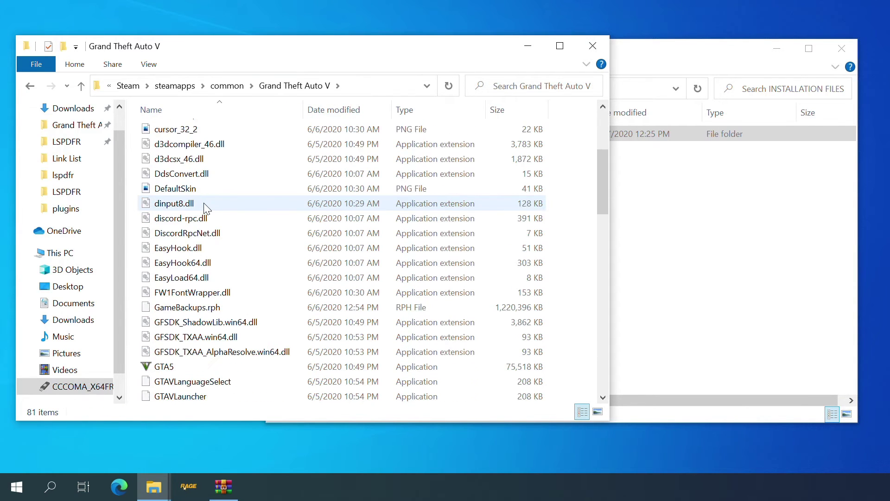
{"action": "scroll", "coordinate": [204, 206], "scroll_direction": "down", "scroll_amount": 10}
{"action": "scroll", "coordinate": [204, 206], "scroll_direction": "up", "scroll_amount": 13}
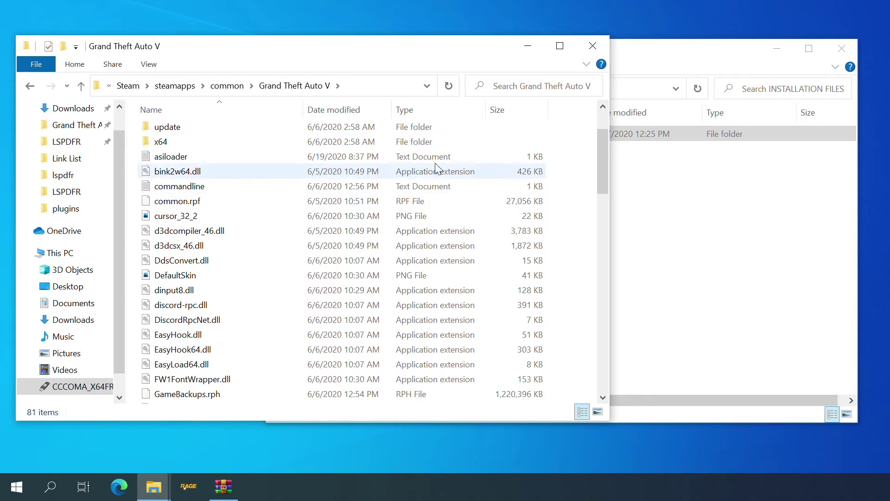
Arrange both windows and move PLD.asi and PLD from INSTALLATION FILES into the game folder
{"action": "left_click_drag", "start_coordinate": [663, 51], "coordinate": [689, 96]}
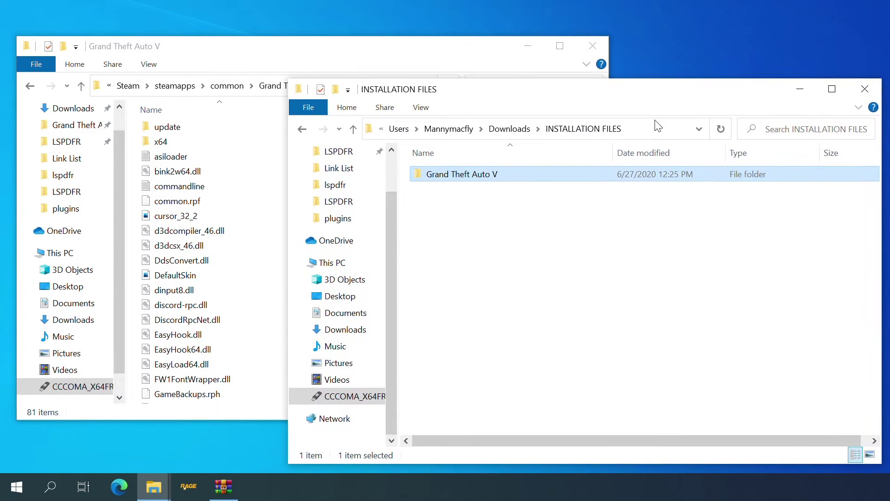
{"action": "double_click", "coordinate": [458, 177]}
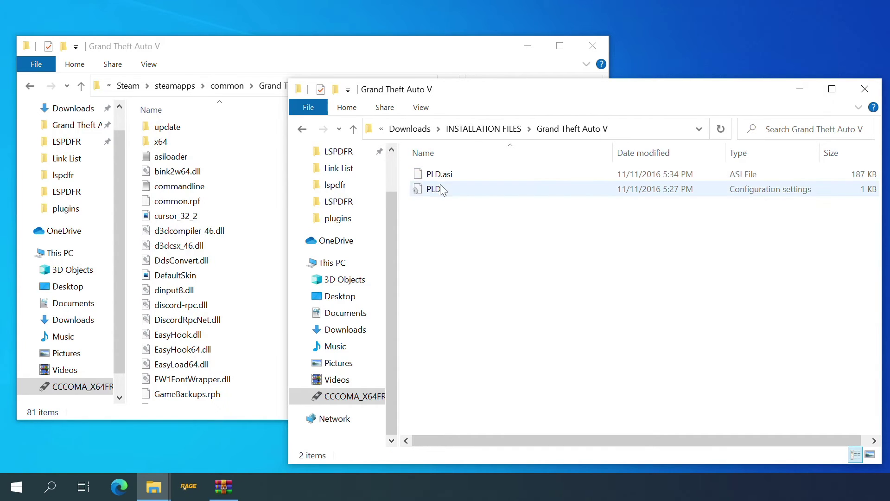
{"action": "left_click_drag", "start_coordinate": [468, 99], "coordinate": [463, 295]}
{"action": "left_click", "coordinate": [549, 107]}
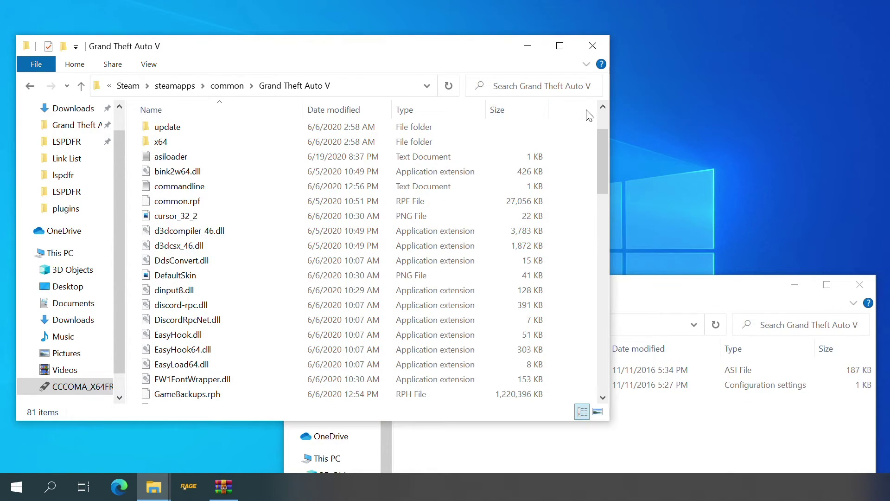
{"action": "left_click_drag", "start_coordinate": [609, 106], "coordinate": [703, 105]}
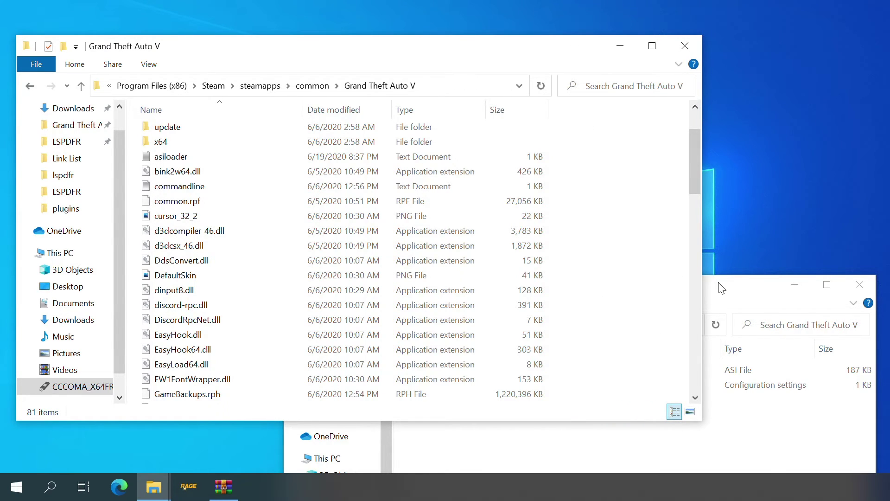
{"action": "left_click_drag", "start_coordinate": [720, 287], "coordinate": [463, 62]}
{"action": "left_click_drag", "start_coordinate": [192, 182], "coordinate": [662, 236]}
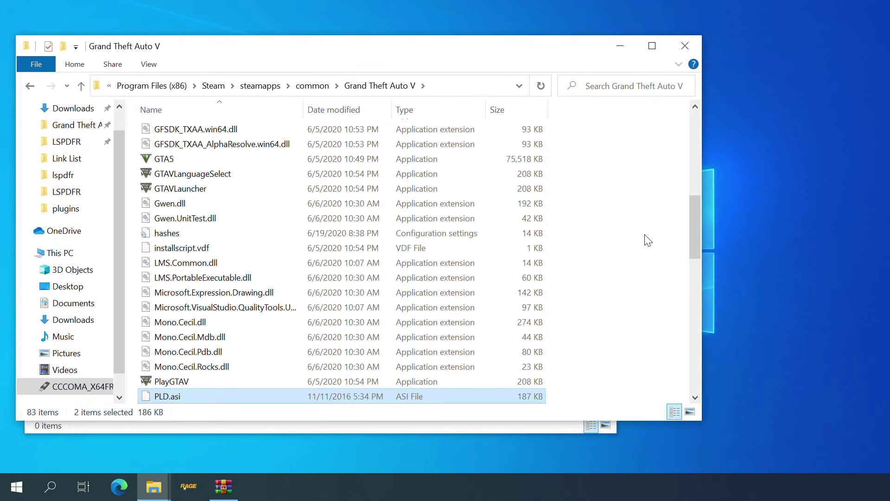
Close the emptied installation files window and select the PLD configuration file
{"action": "left_click_drag", "start_coordinate": [353, 50], "coordinate": [510, 42]}
{"action": "left_click", "coordinate": [139, 64]}
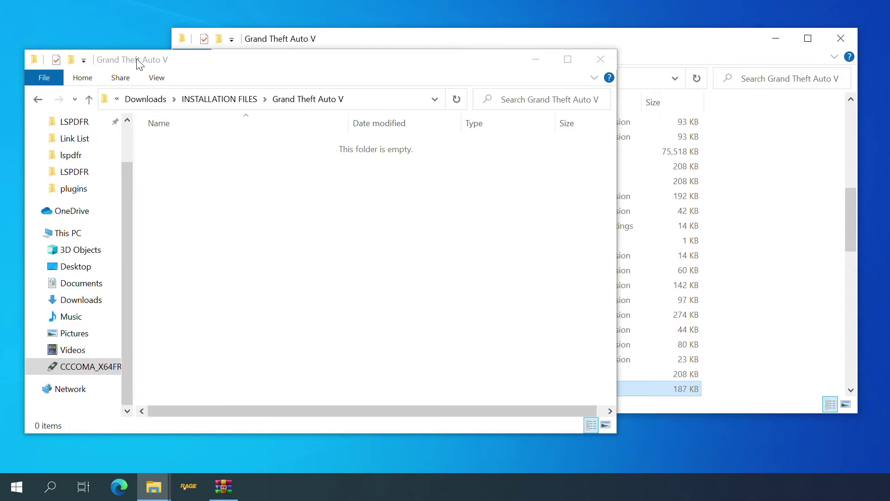
{"action": "left_click", "coordinate": [611, 62]}
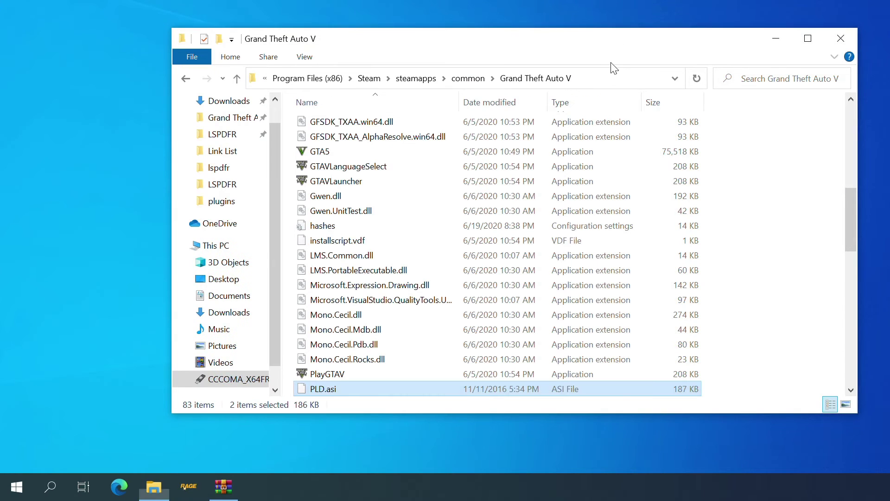
{"action": "scroll", "coordinate": [445, 274], "scroll_direction": "down", "scroll_amount": 3}
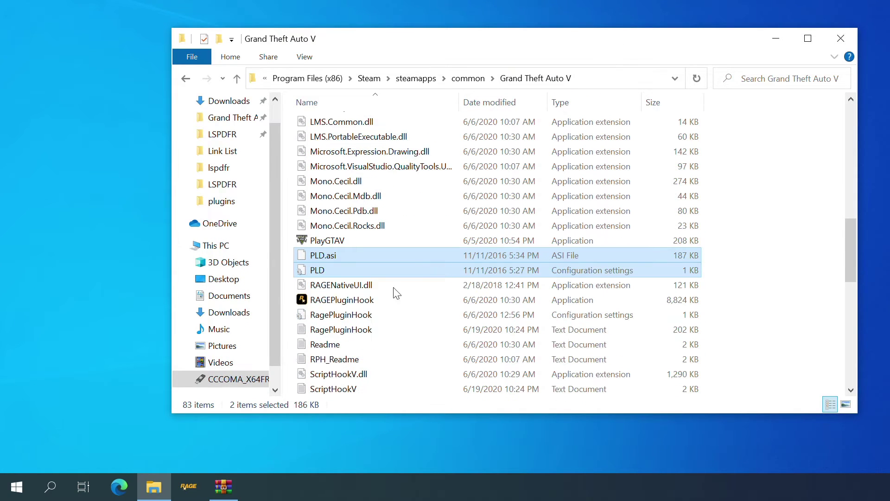
{"action": "left_click", "coordinate": [340, 269]}
Open the PLD configuration file in Notepad and resize and reposition its window
{"action": "double_click", "coordinate": [332, 269]}
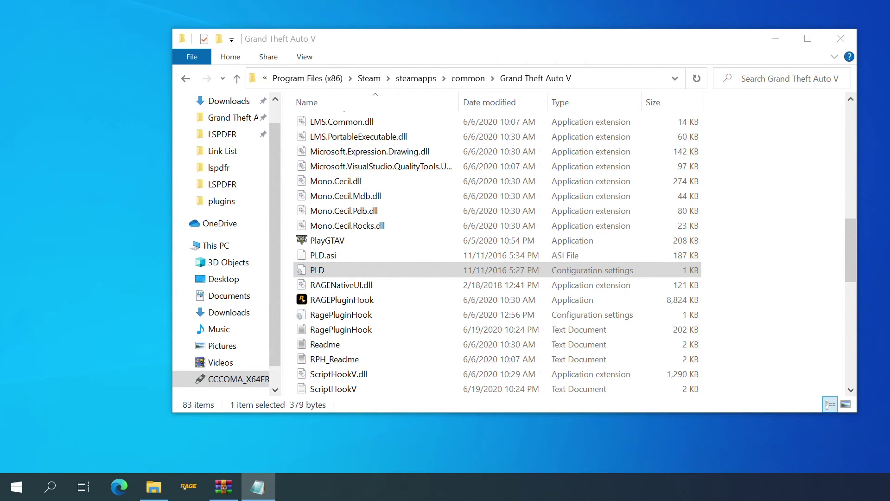
{"action": "left_click_drag", "start_coordinate": [733, 458], "coordinate": [528, 37]}
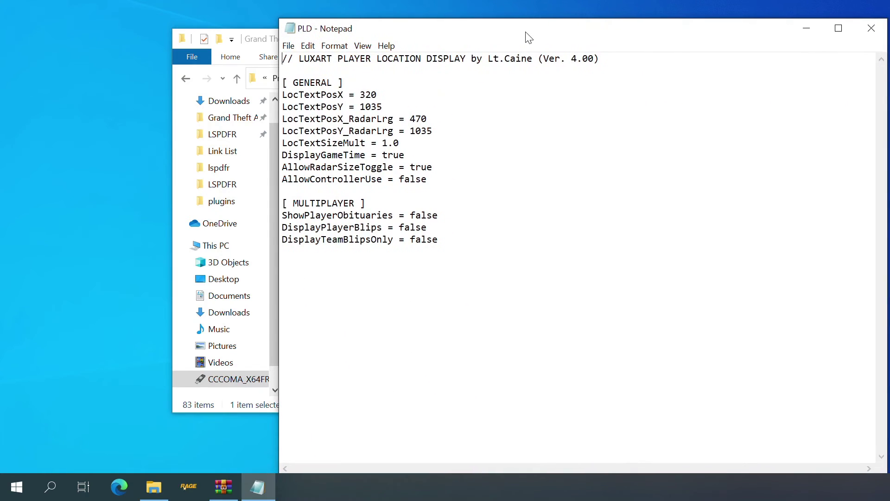
{"action": "left_click", "coordinate": [270, 19]}
{"action": "left_click_drag", "start_coordinate": [280, 19], "coordinate": [335, 132]}
{"action": "left_click_drag", "start_coordinate": [432, 139], "coordinate": [425, 48]}
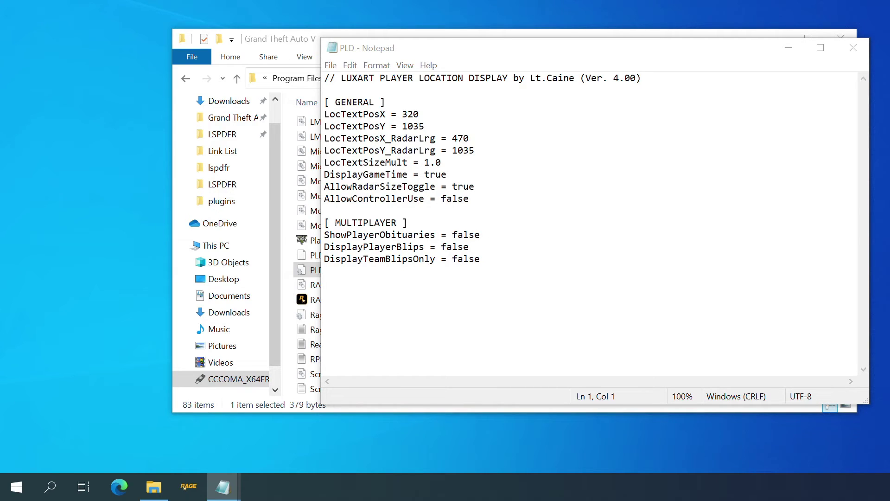
Paste new settings over lines 4–11 (LocTextPosY 980, radar 500/1000, size 1.25) and save PLD.ini
{"action": "left_click", "coordinate": [441, 162]}
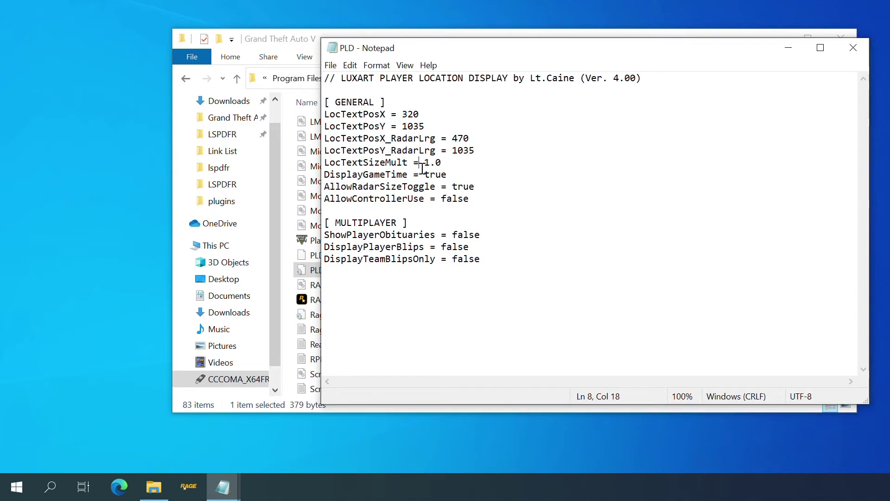
{"action": "left_click_drag", "start_coordinate": [465, 199], "coordinate": [317, 116]}
{"action": "right_click", "coordinate": [335, 119]}
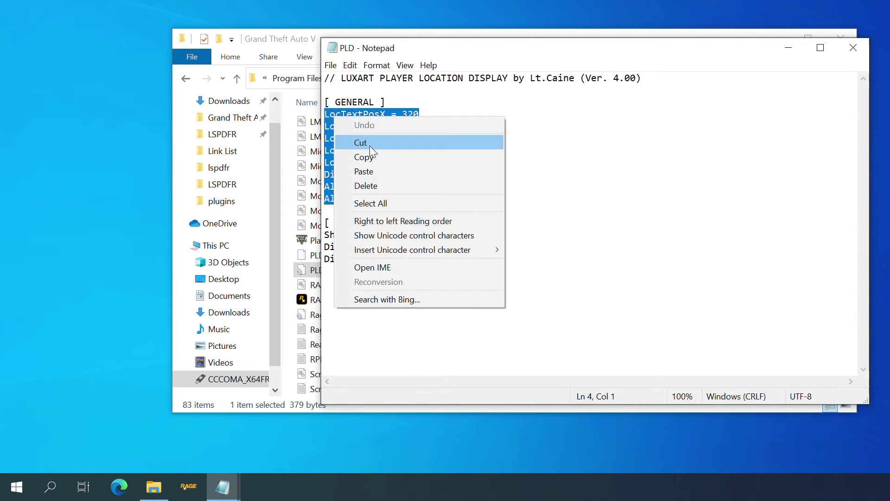
{"action": "left_click", "coordinate": [599, 147]}
{"action": "left_click_drag", "start_coordinate": [476, 208], "coordinate": [319, 120]}
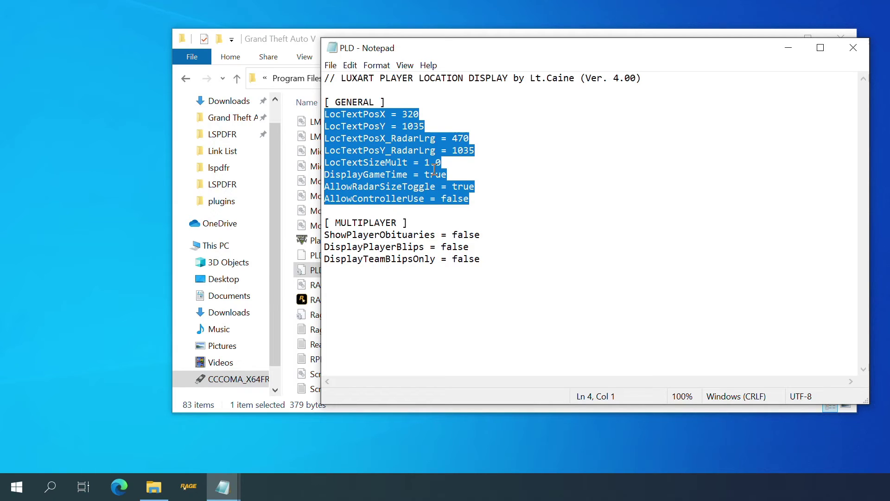
{"action": "right_click", "coordinate": [381, 135]}
{"action": "left_click", "coordinate": [423, 186]}
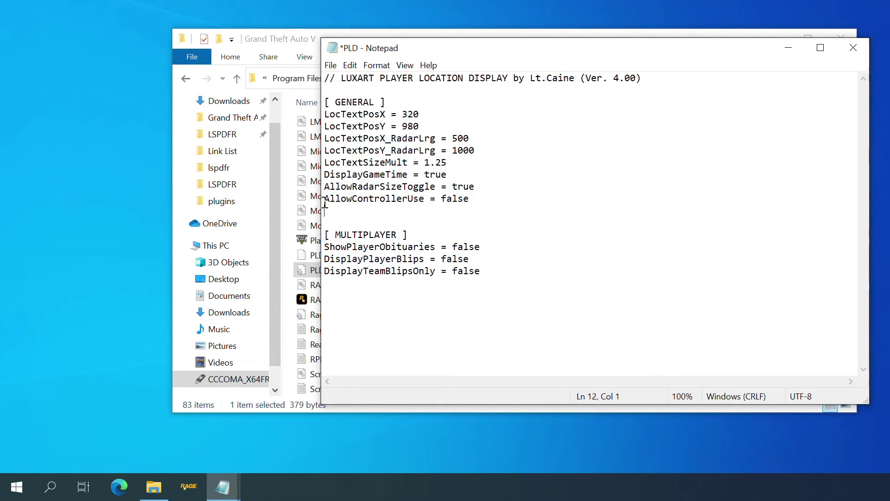
{"action": "left_click", "coordinate": [849, 49]}
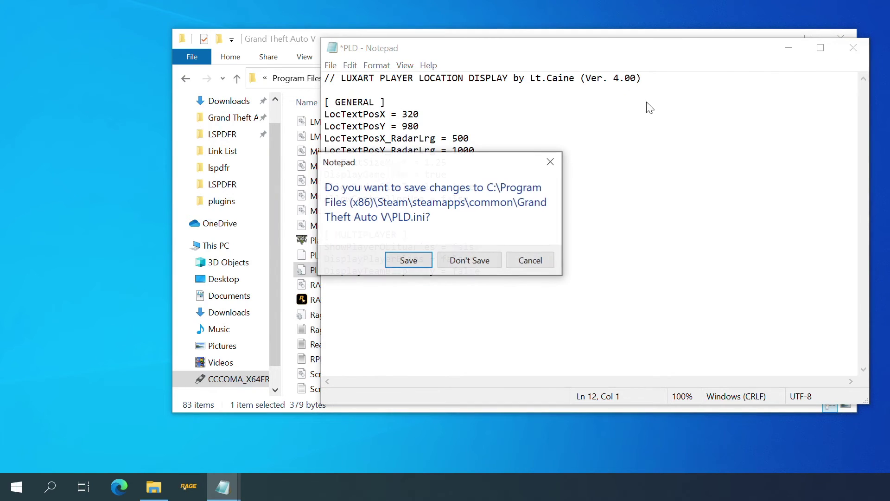
{"action": "left_click", "coordinate": [419, 260]}
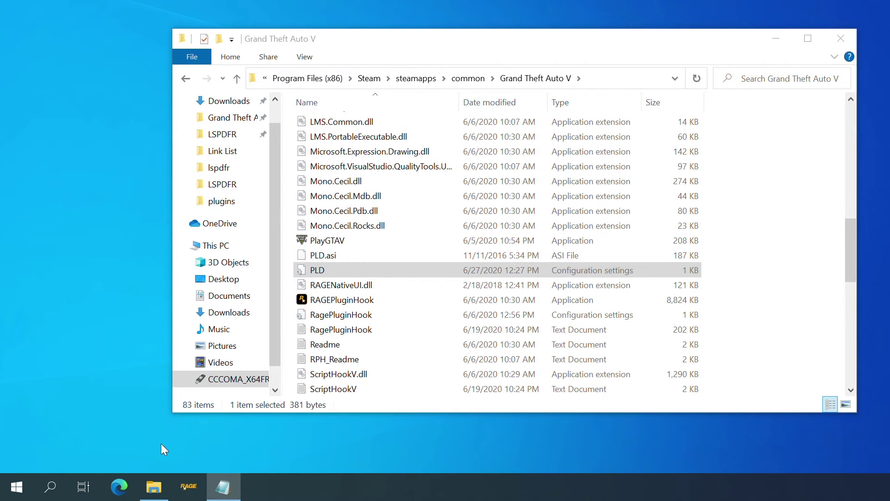
Bring the file browser back up and go to the Downloads folder
{"action": "left_click", "coordinate": [154, 487]}
{"action": "left_click", "coordinate": [154, 487]}
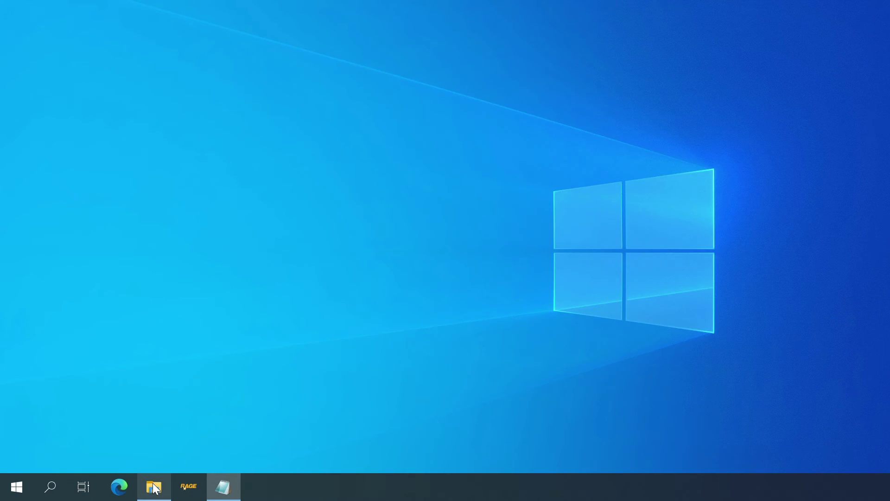
{"action": "left_click", "coordinate": [153, 487]}
{"action": "scroll", "coordinate": [236, 181], "scroll_direction": "up", "scroll_amount": 2}
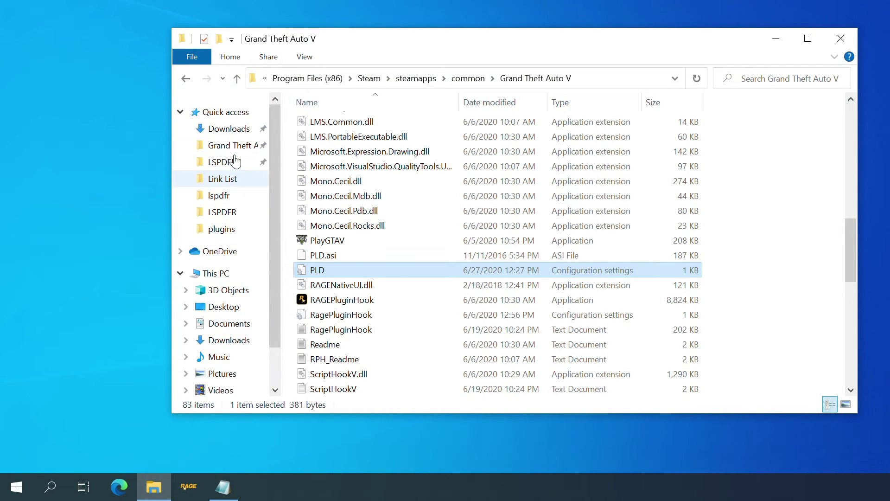
{"action": "left_click", "coordinate": [232, 129]}
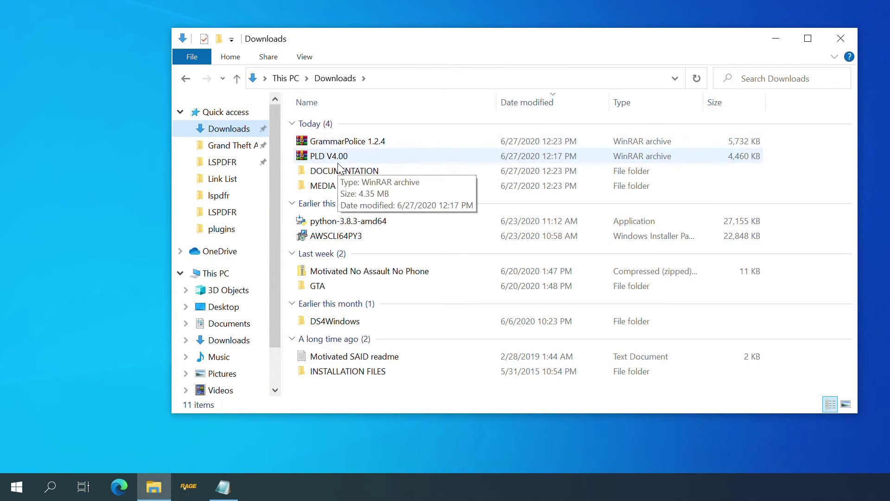
Collapse the date groups and extract the GrammarPolice 1.2.4 archive into Downloads
{"action": "right_click", "coordinate": [332, 142]}
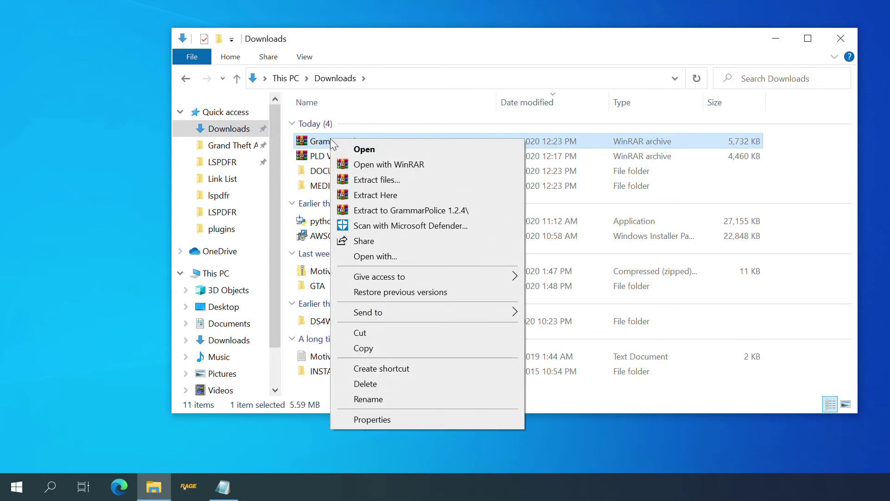
{"action": "left_click", "coordinate": [292, 204]}
{"action": "left_click", "coordinate": [292, 204]}
{"action": "left_click", "coordinate": [290, 222]}
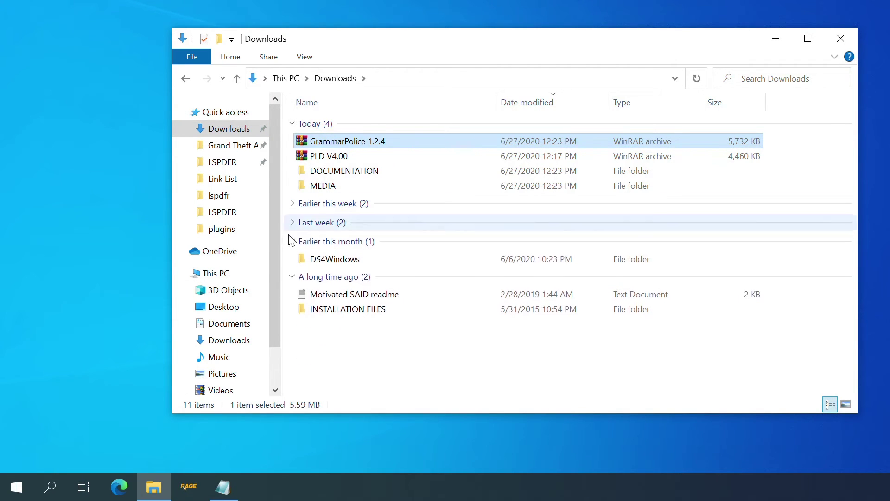
{"action": "left_click", "coordinate": [292, 245]}
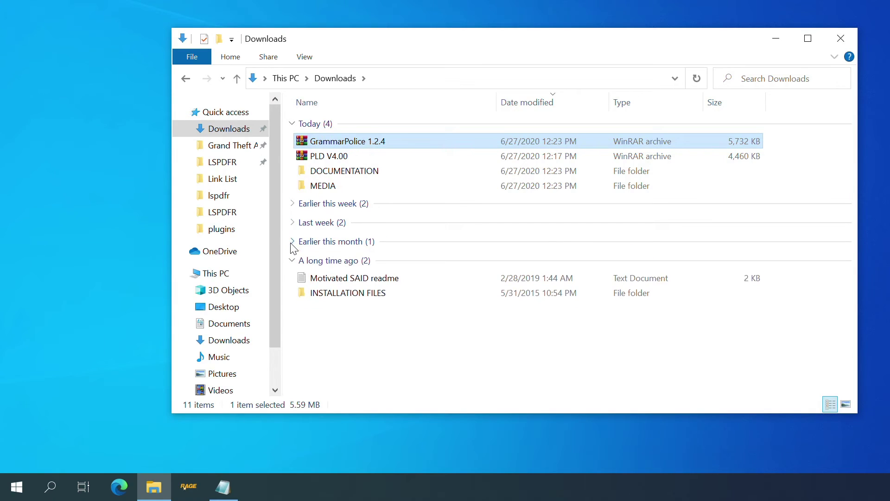
{"action": "right_click", "coordinate": [321, 141]}
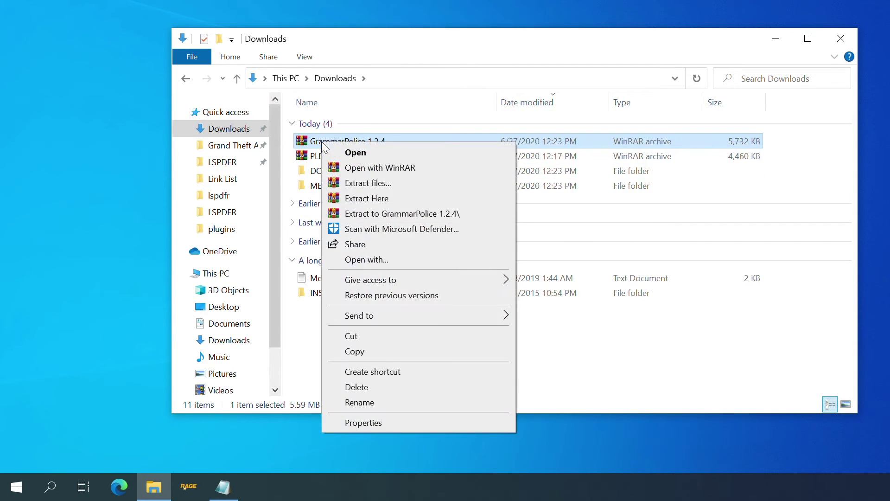
{"action": "left_click", "coordinate": [367, 198]}
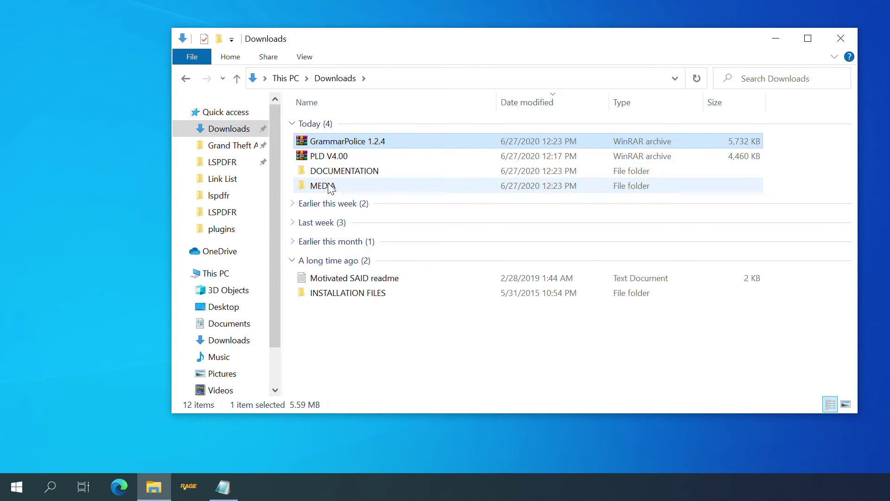
Open the extracted GrammarPolice folder from the Last week group
{"action": "double_click", "coordinate": [314, 146]}
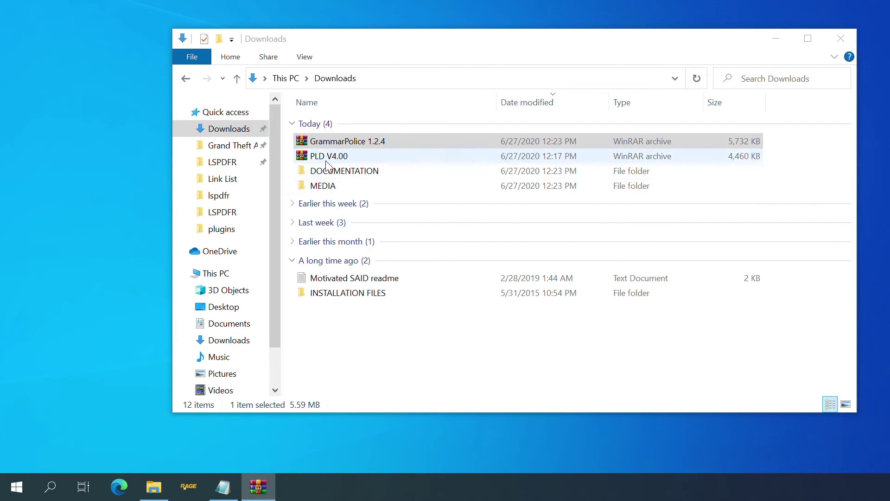
{"action": "left_click", "coordinate": [293, 241]}
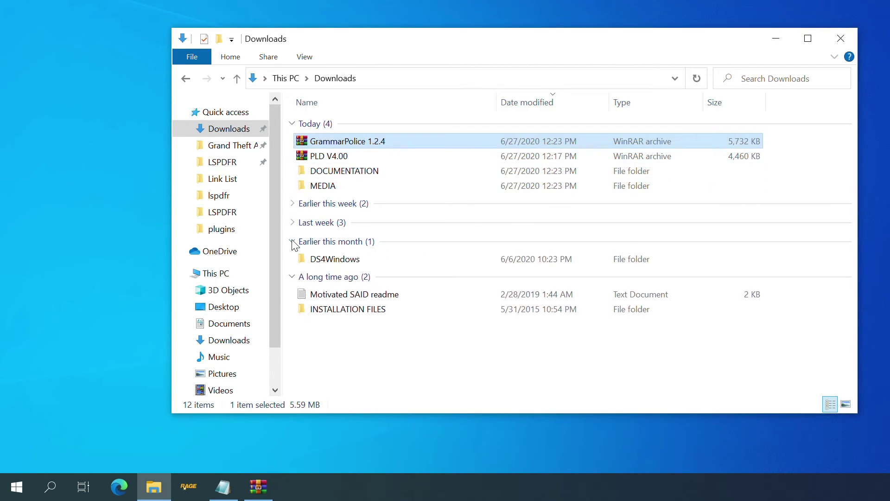
{"action": "left_click", "coordinate": [292, 240]}
{"action": "left_click", "coordinate": [293, 224]}
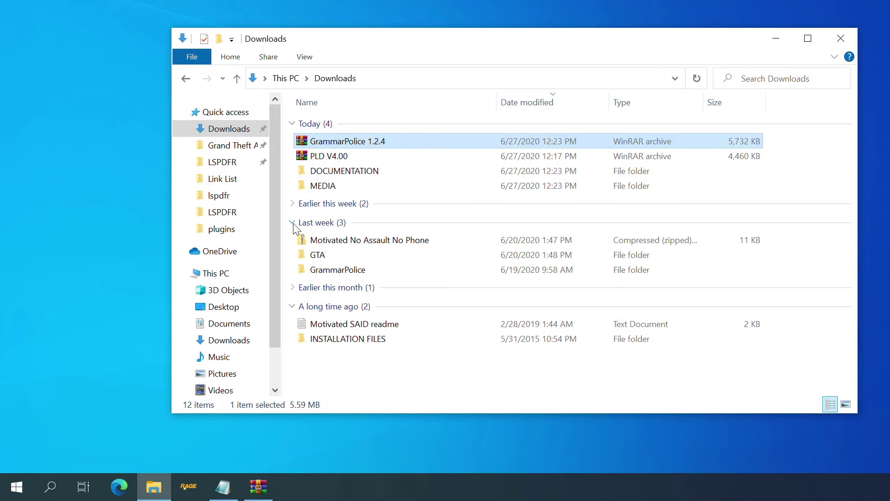
{"action": "double_click", "coordinate": [334, 270]}
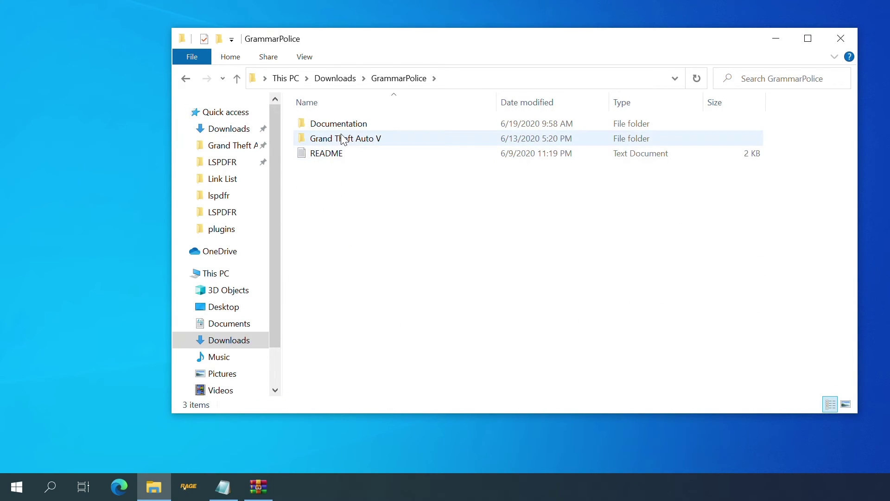
Read the GrammarPolice README in Notepad, then open the package's Grand Theft Auto V folder
{"action": "double_click", "coordinate": [334, 155]}
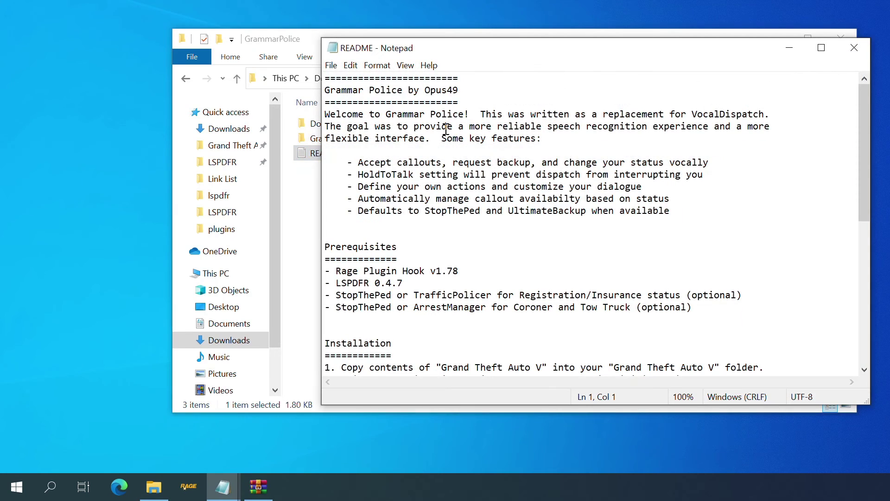
{"action": "scroll", "coordinate": [438, 149], "scroll_direction": "down", "scroll_amount": 1}
{"action": "scroll", "coordinate": [437, 151], "scroll_direction": "up", "scroll_amount": 1}
{"action": "left_click_drag", "start_coordinate": [693, 114], "coordinate": [742, 116]}
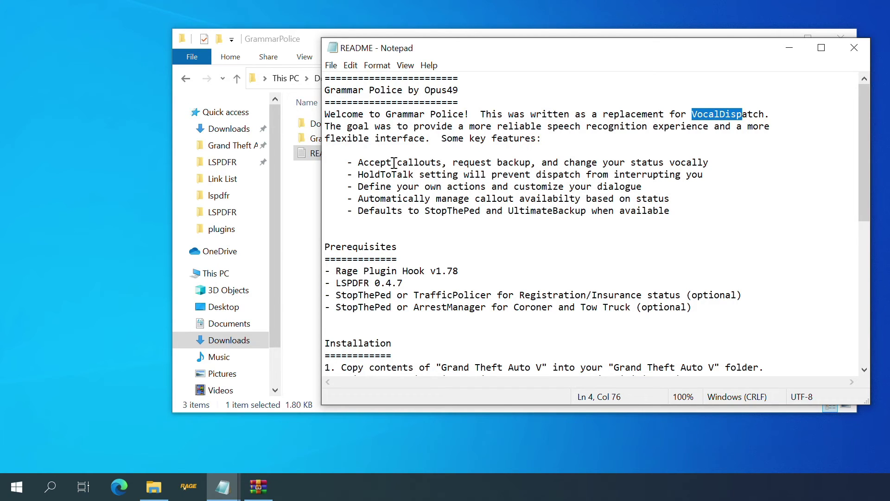
{"action": "scroll", "coordinate": [353, 178], "scroll_direction": "down", "scroll_amount": 2}
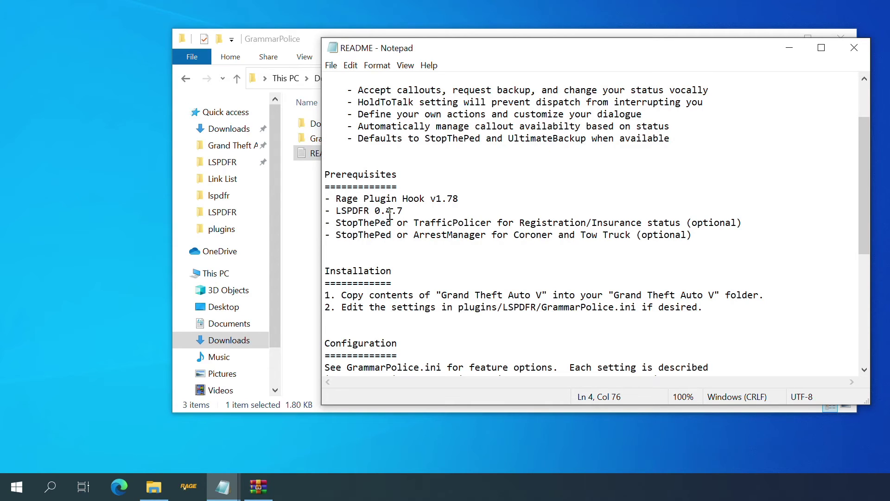
{"action": "scroll", "coordinate": [380, 229], "scroll_direction": "down", "scroll_amount": 2}
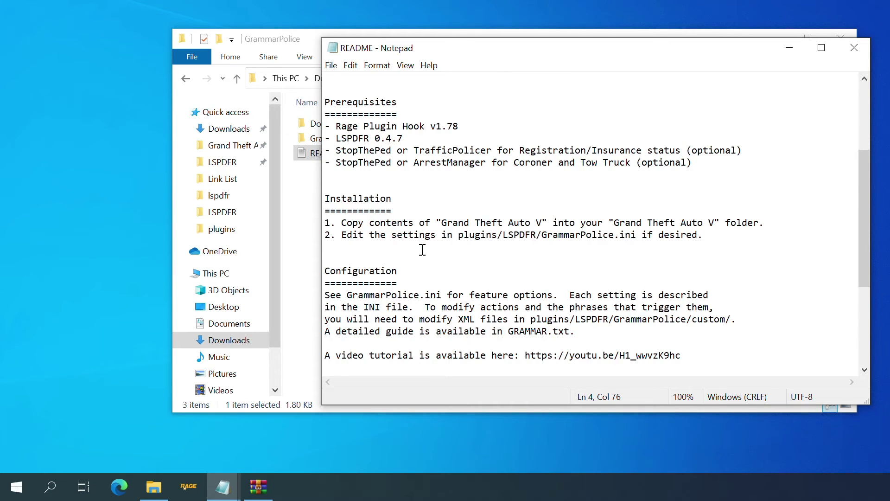
{"action": "scroll", "coordinate": [433, 280], "scroll_direction": "down", "scroll_amount": 2}
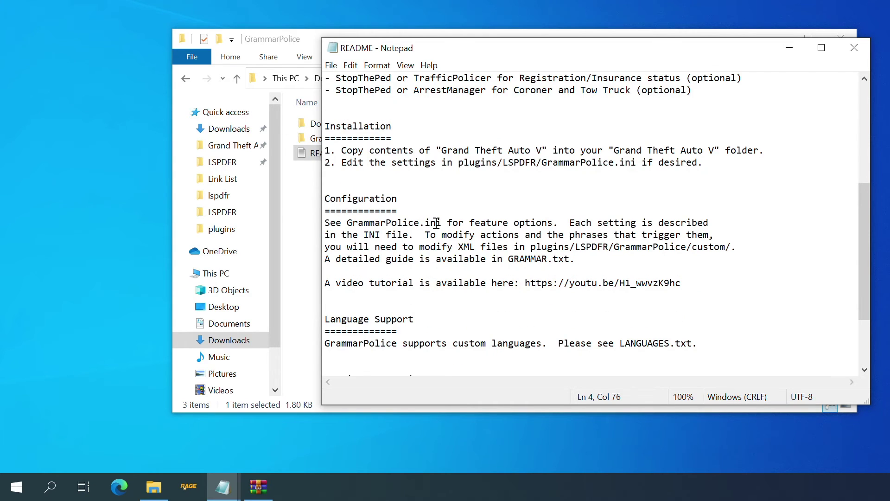
{"action": "scroll", "coordinate": [350, 237], "scroll_direction": "down", "scroll_amount": 1}
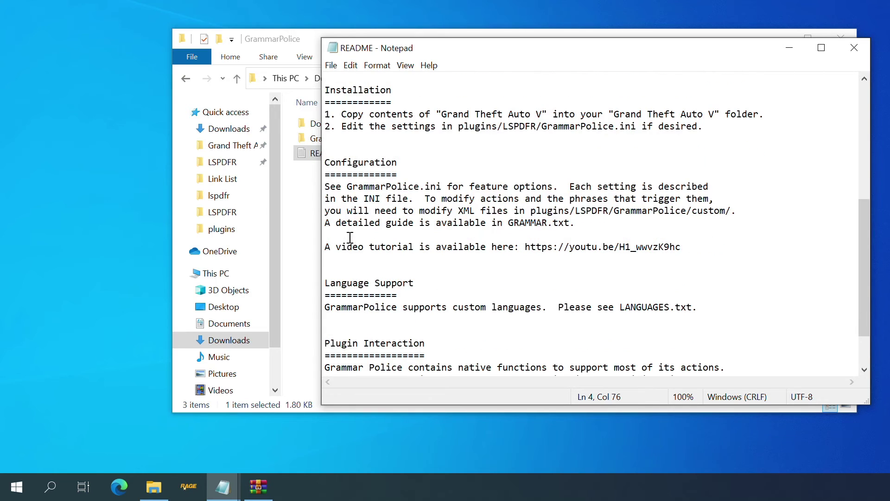
{"action": "scroll", "coordinate": [519, 264], "scroll_direction": "down", "scroll_amount": 2}
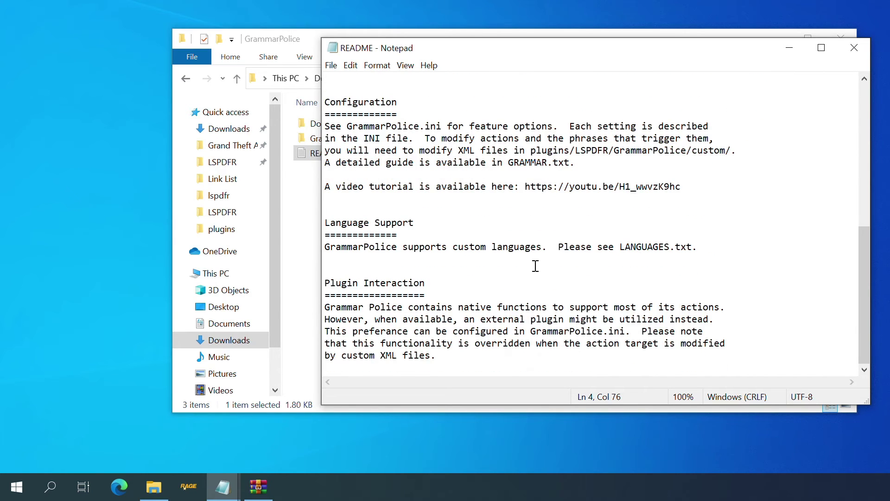
{"action": "scroll", "coordinate": [534, 265], "scroll_direction": "up", "scroll_amount": 9}
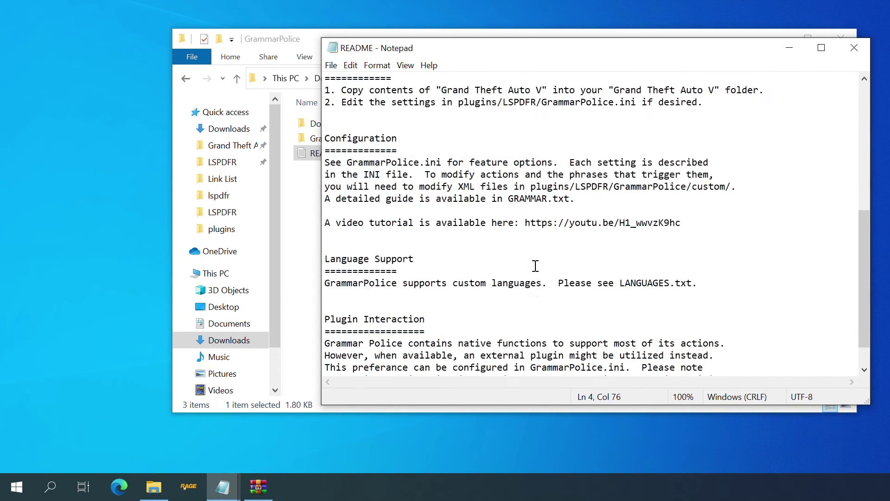
{"action": "left_click", "coordinate": [853, 46]}
{"action": "double_click", "coordinate": [366, 139]}
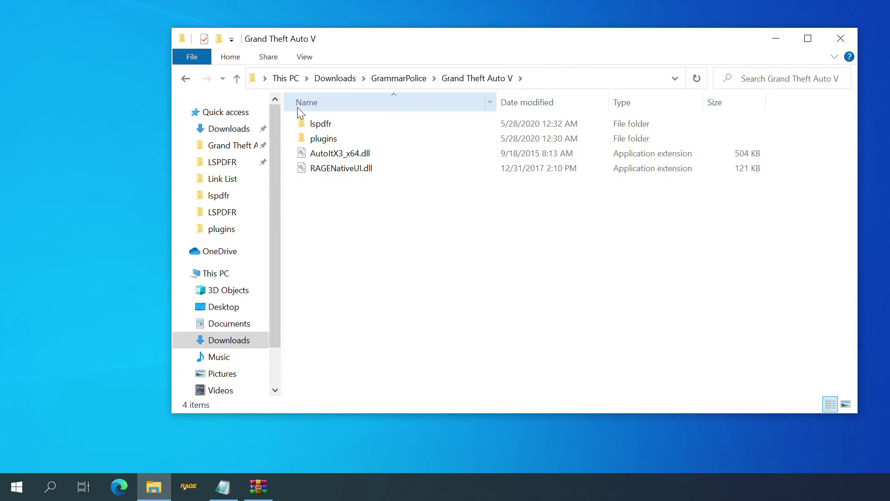
Open the pinned Steam Grand Theft Auto V game folder and confirm its path under common
{"action": "right_click", "coordinate": [154, 487]}
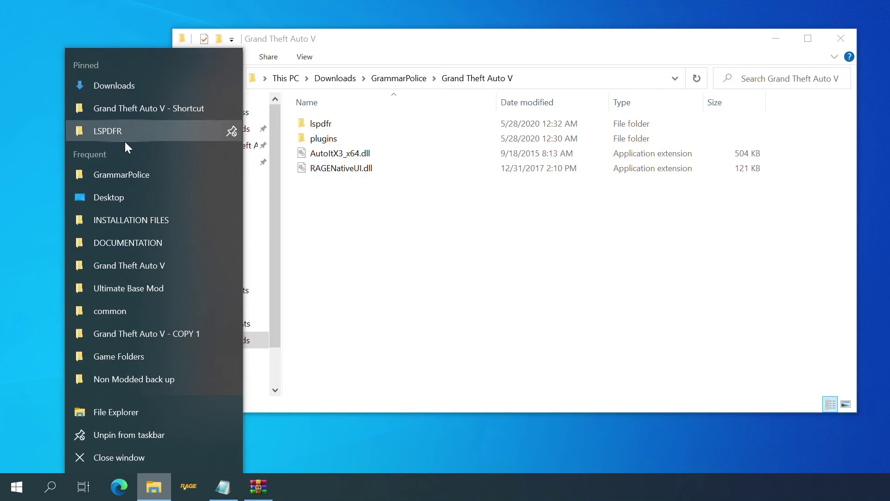
{"action": "left_click", "coordinate": [116, 115]}
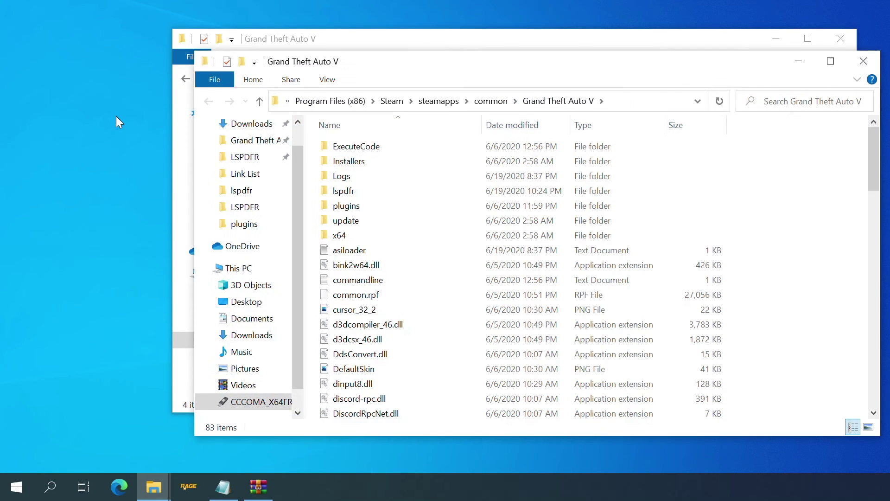
{"action": "left_click", "coordinate": [495, 101]}
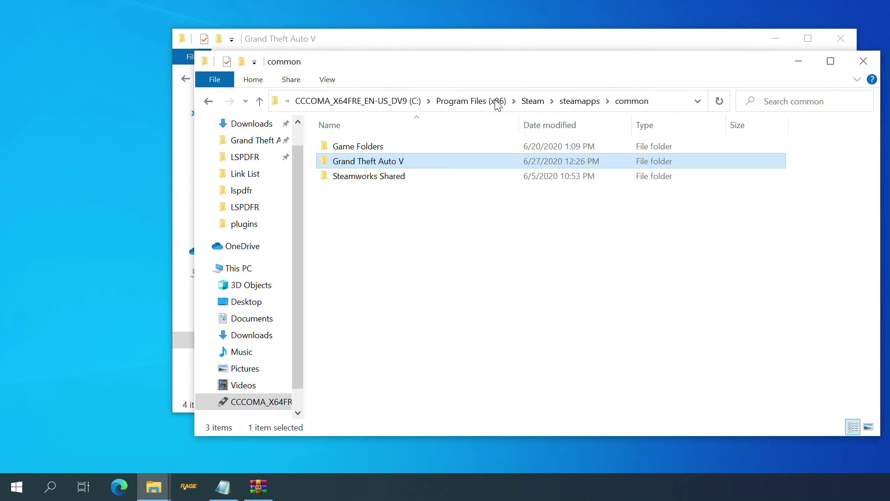
{"action": "double_click", "coordinate": [375, 165]}
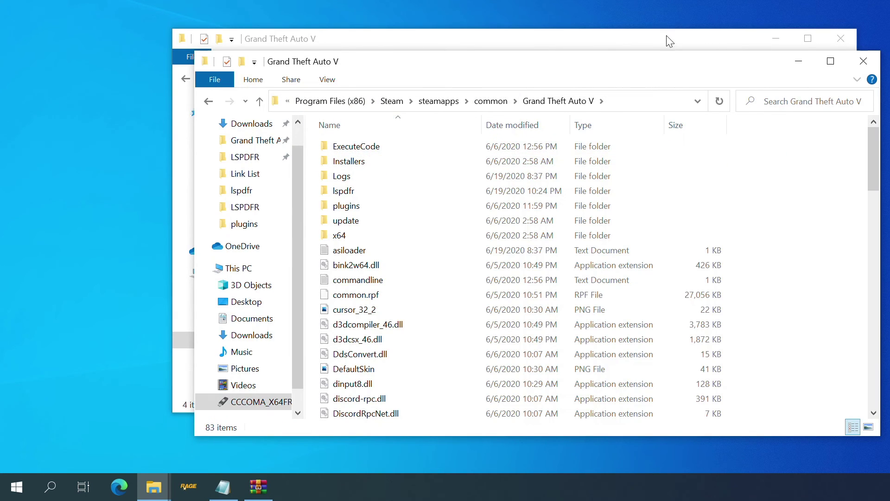
Arrange both windows and browse the package's lspdfr audio scanner GrammarPolice Audio folder
{"action": "left_click_drag", "start_coordinate": [671, 68], "coordinate": [482, 85]}
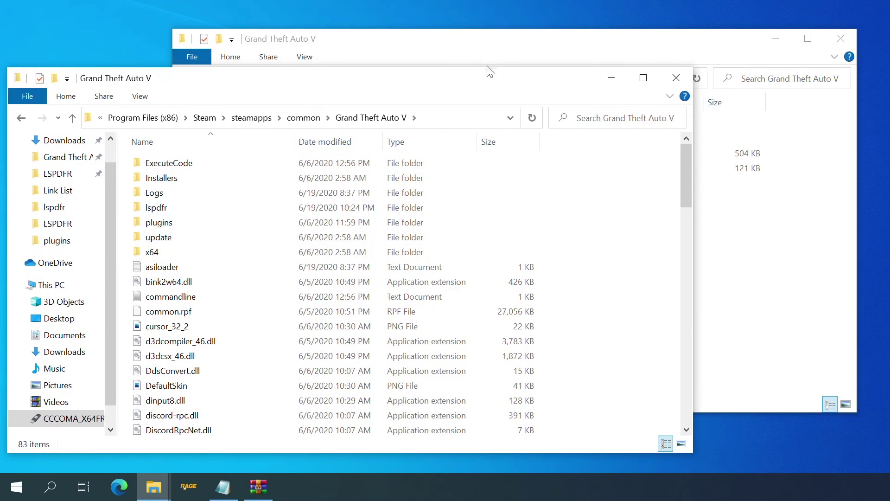
{"action": "left_click_drag", "start_coordinate": [477, 41], "coordinate": [500, 31]}
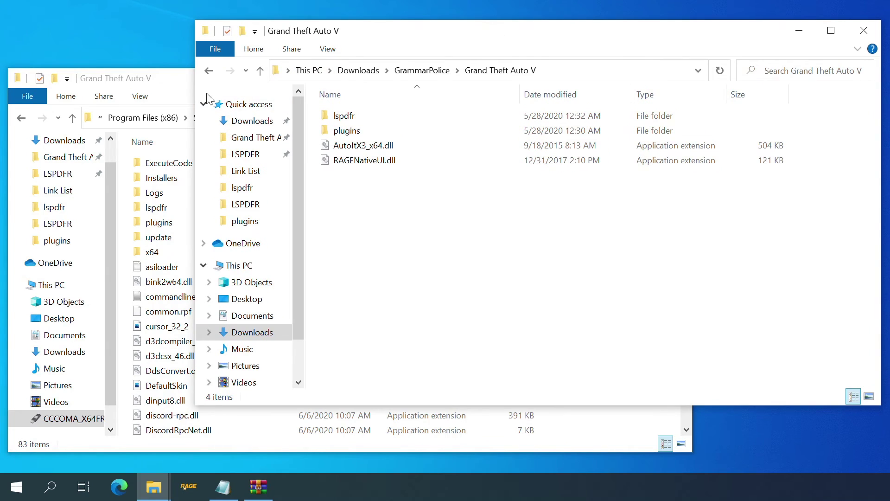
{"action": "double_click", "coordinate": [365, 115]}
{"action": "double_click", "coordinate": [365, 115]}
{"action": "double_click", "coordinate": [365, 115]}
{"action": "double_click", "coordinate": [366, 117]}
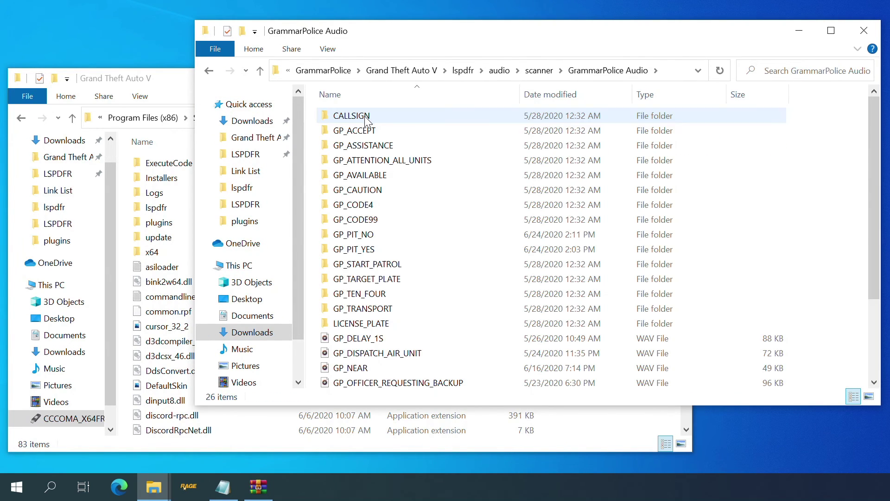
{"action": "scroll", "coordinate": [356, 290], "scroll_direction": "down", "scroll_amount": 3}
{"action": "scroll", "coordinate": [355, 290], "scroll_direction": "up", "scroll_amount": 3}
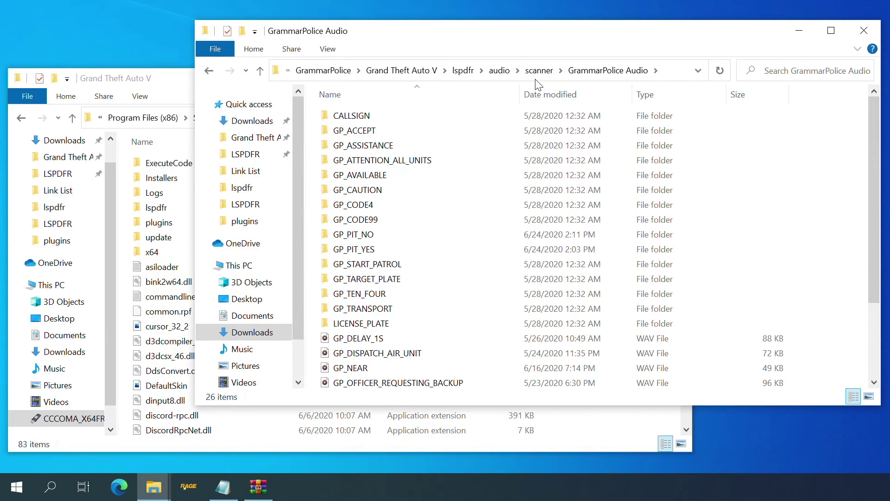
{"action": "left_click", "coordinate": [408, 71]}
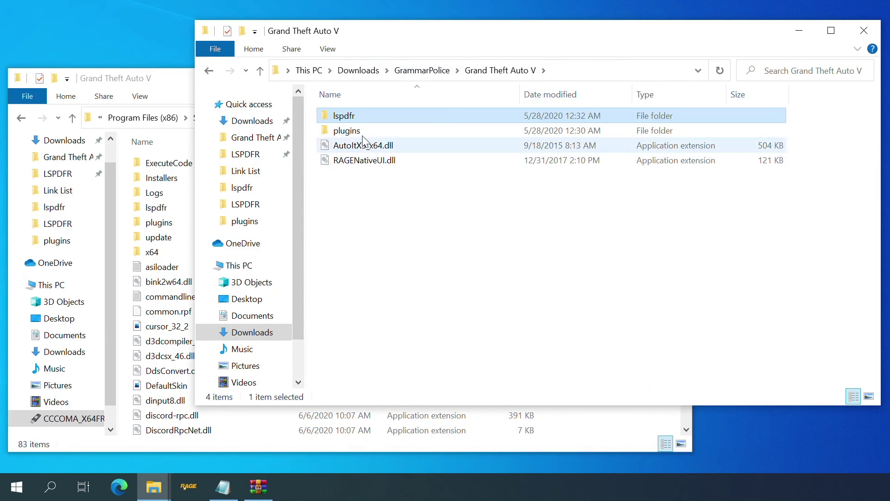
Move the package window right and inspect its plugins\LSPDFR folder
{"action": "left_click_drag", "start_coordinate": [376, 208], "coordinate": [335, 110]}
{"action": "left_click_drag", "start_coordinate": [373, 35], "coordinate": [547, 69]}
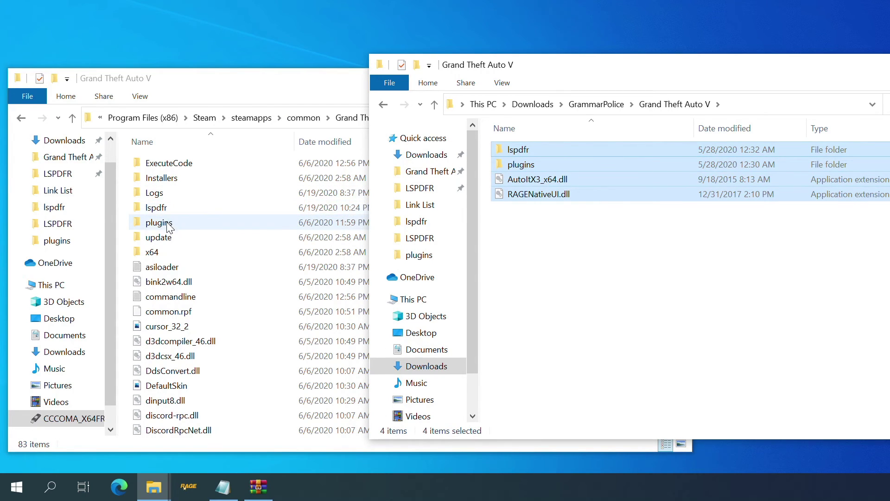
{"action": "left_click", "coordinate": [525, 165]}
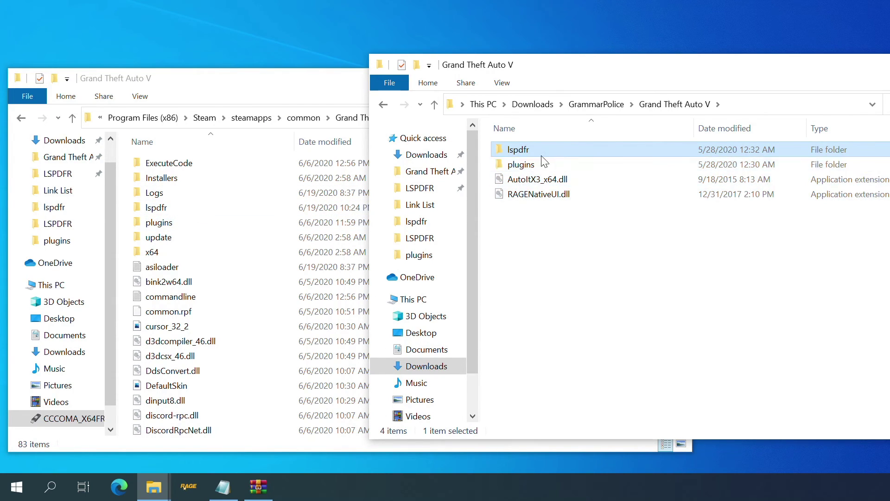
{"action": "double_click", "coordinate": [521, 165]}
{"action": "double_click", "coordinate": [521, 153]}
{"action": "left_click", "coordinate": [380, 105]}
{"action": "left_click", "coordinate": [381, 105]}
{"action": "left_click", "coordinate": [380, 105]}
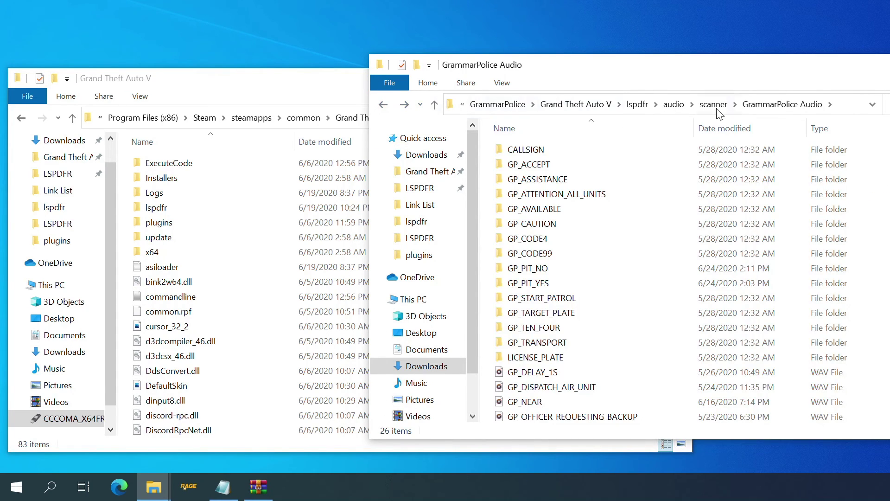
{"action": "left_click", "coordinate": [568, 105]}
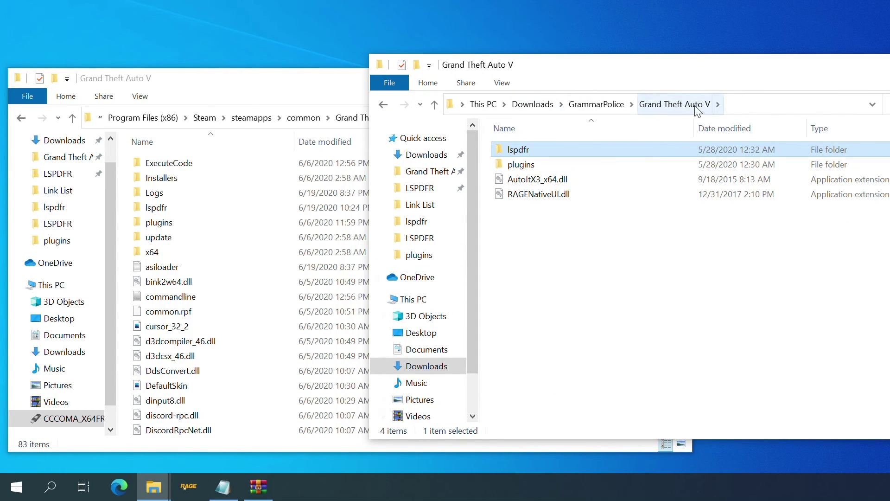
Reopen the game's Grand Theft Auto V folder and GrammarPolice's Grand Theft Auto V folder
{"action": "left_click", "coordinate": [341, 79]}
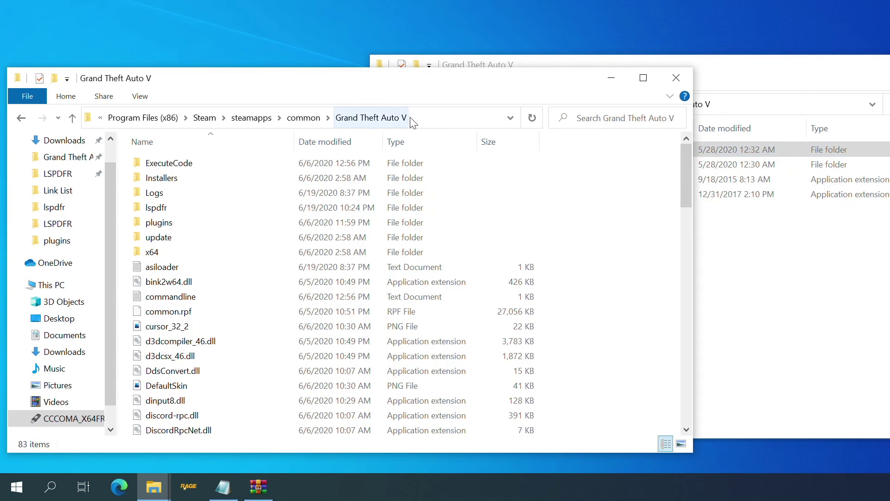
{"action": "left_click", "coordinate": [303, 118]}
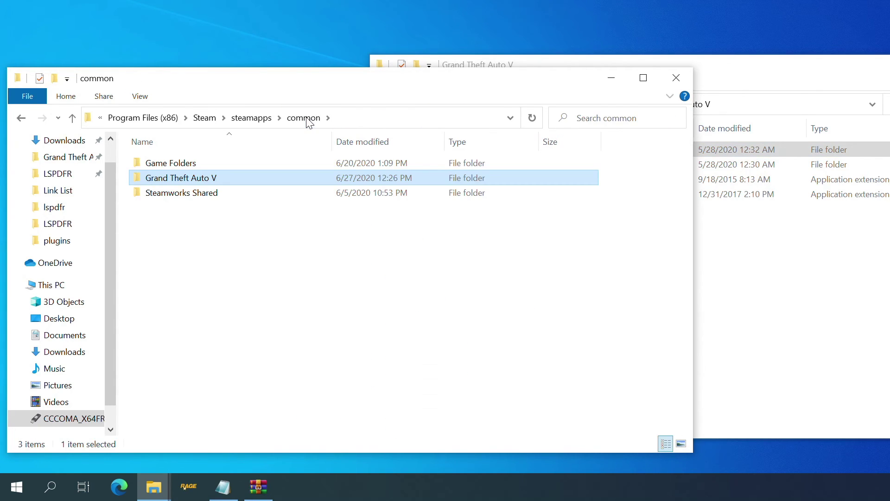
{"action": "left_click", "coordinate": [727, 74]}
{"action": "left_click", "coordinate": [603, 104]}
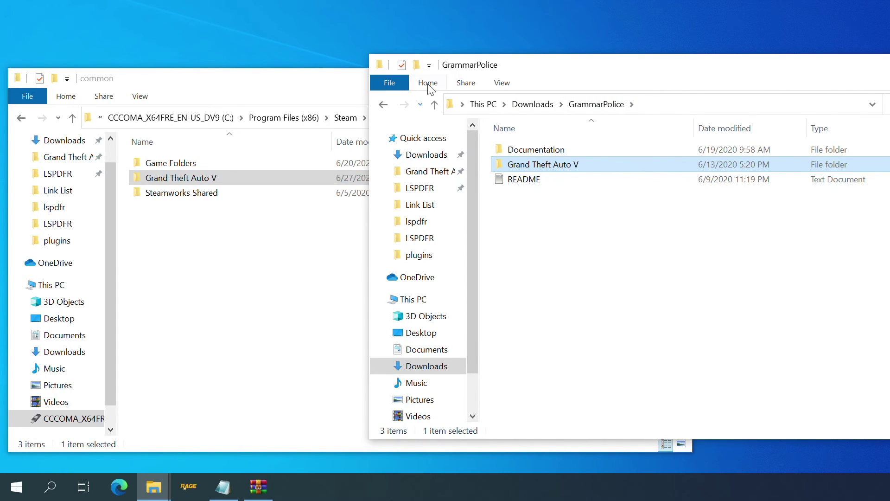
{"action": "left_click", "coordinate": [354, 105]}
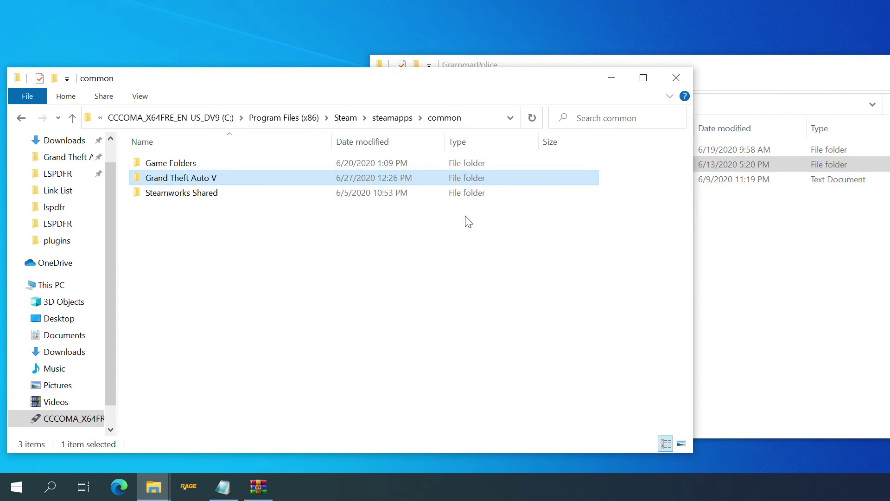
{"action": "double_click", "coordinate": [218, 181]}
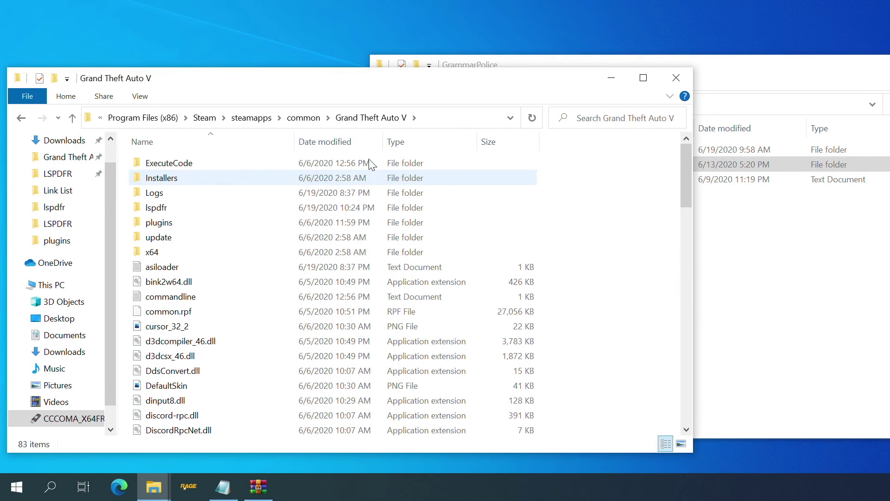
{"action": "left_click", "coordinate": [741, 83]}
{"action": "double_click", "coordinate": [555, 165]}
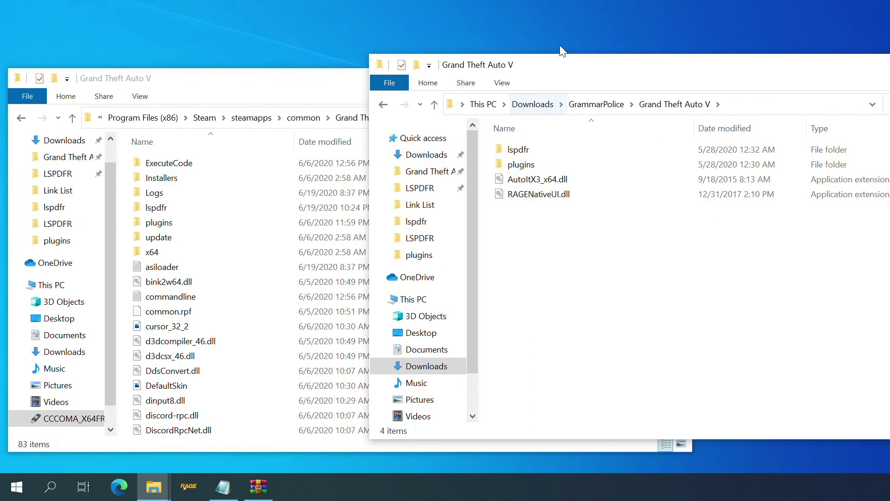
Narrow the download window, place it beside the game folder, and select its RAGENativeUI.dll
{"action": "left_click_drag", "start_coordinate": [594, 70], "coordinate": [383, 57]}
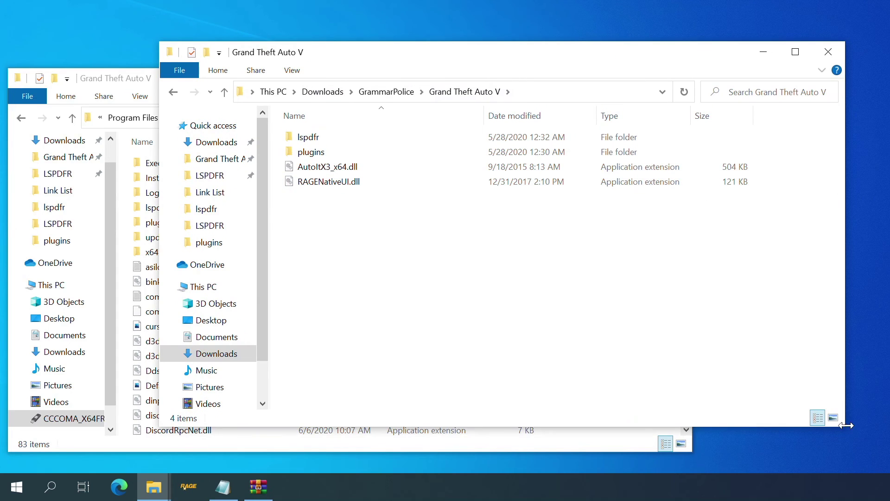
{"action": "left_click_drag", "start_coordinate": [844, 427], "coordinate": [576, 394]}
{"action": "left_click_drag", "start_coordinate": [403, 58], "coordinate": [303, 62]}
{"action": "mouse_move", "coordinate": [244, 231]}
{"action": "left_mouse_down"}
{"action": "mouse_move", "coordinate": [167, 129]}
{"action": "mouse_move", "coordinate": [276, 211]}
{"action": "mouse_move", "coordinate": [644, 333]}
{"action": "mouse_move", "coordinate": [285, 199]}
{"action": "mouse_move", "coordinate": [249, 224]}
{"action": "left_mouse_up"}
{"action": "left_click", "coordinate": [221, 215]}
{"action": "left_click", "coordinate": [220, 187]}
Find the game's RAGENativeUI.dll, dated 2/18/2018, newer than the 12/31/2017 download
{"action": "left_click_drag", "start_coordinate": [222, 64], "coordinate": [569, 66]}
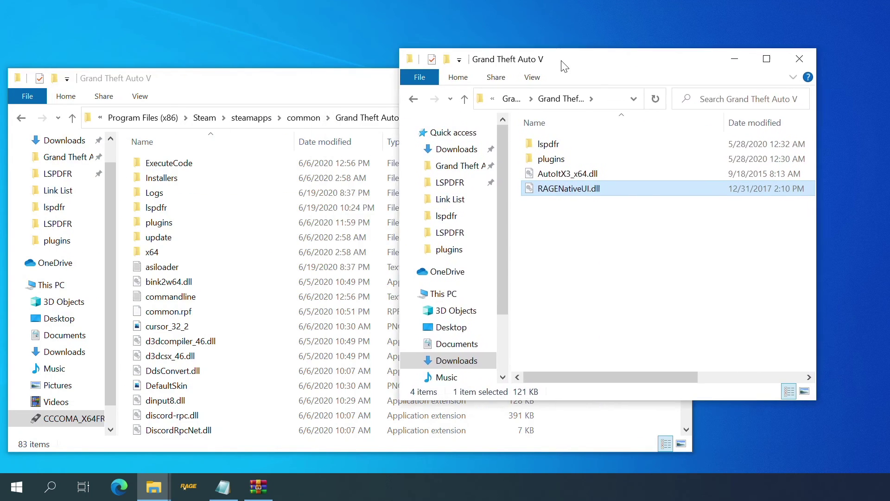
{"action": "scroll", "coordinate": [242, 291], "scroll_direction": "down", "scroll_amount": 6}
{"action": "scroll", "coordinate": [241, 294], "scroll_direction": "down", "scroll_amount": 8}
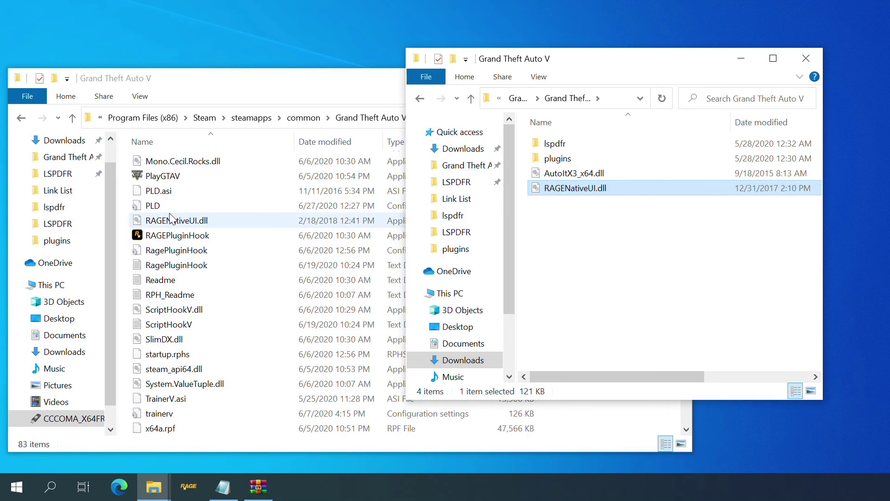
{"action": "left_click", "coordinate": [176, 221]}
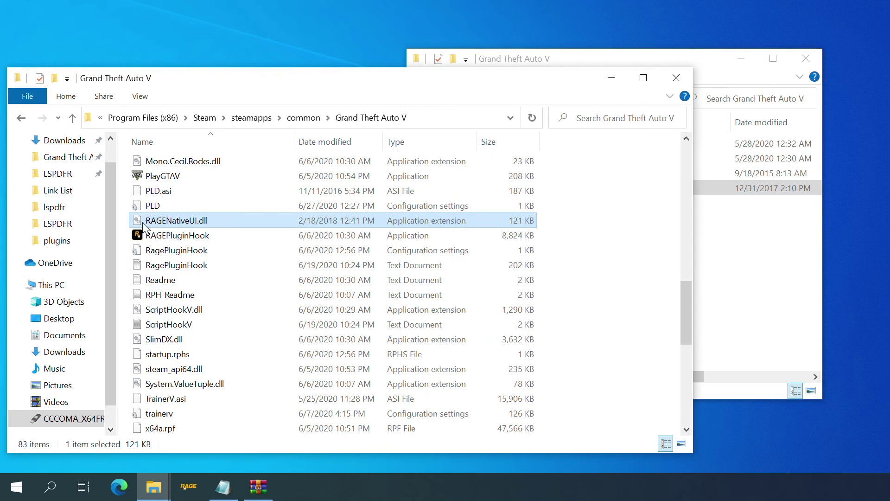
{"action": "left_click", "coordinate": [770, 241]}
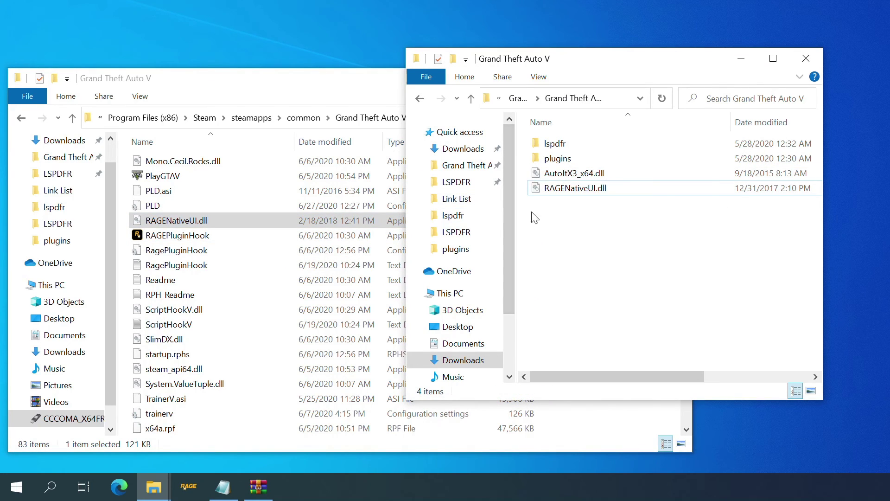
Move lspdfr, plugins and AutoItX3_x64.dll into the Steam game folder, leaving RAGENativeUI.dll selected
{"action": "left_click_drag", "start_coordinate": [641, 60], "coordinate": [303, 41]}
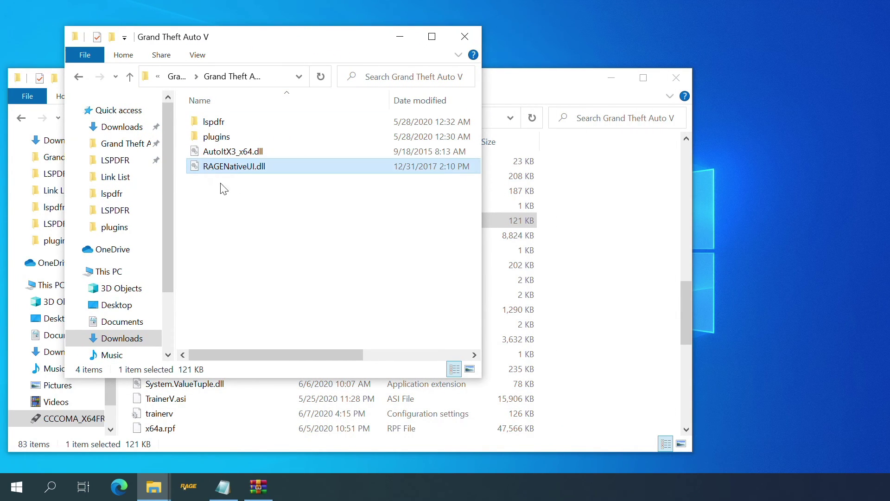
{"action": "left_click", "coordinate": [215, 156]}
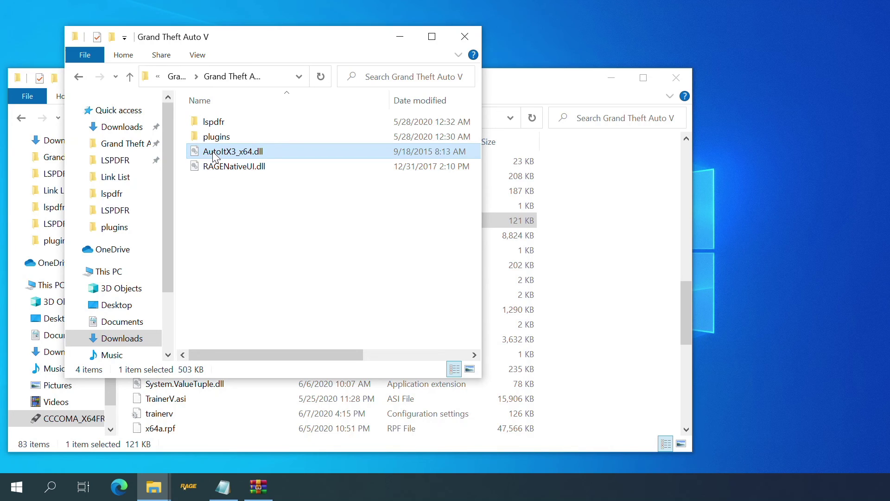
{"action": "left_click", "coordinate": [214, 122], "text": "shift"}
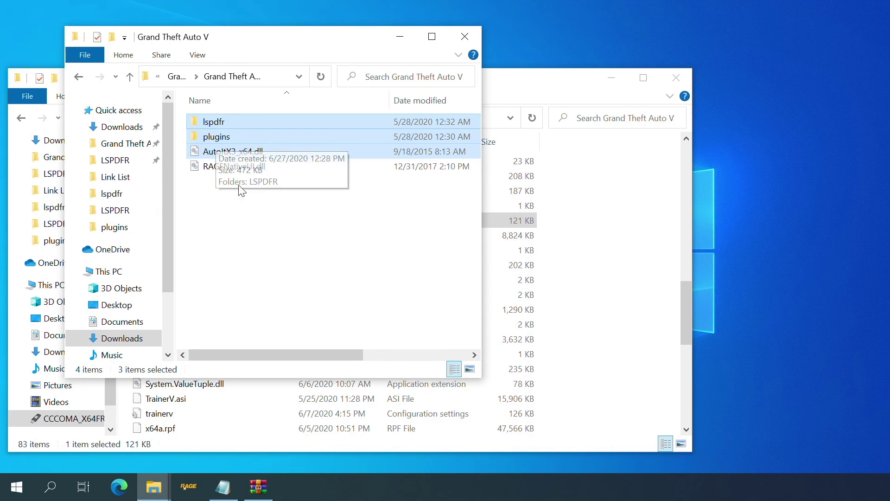
{"action": "left_click", "coordinate": [224, 190]}
{"action": "left_click", "coordinate": [210, 157]}
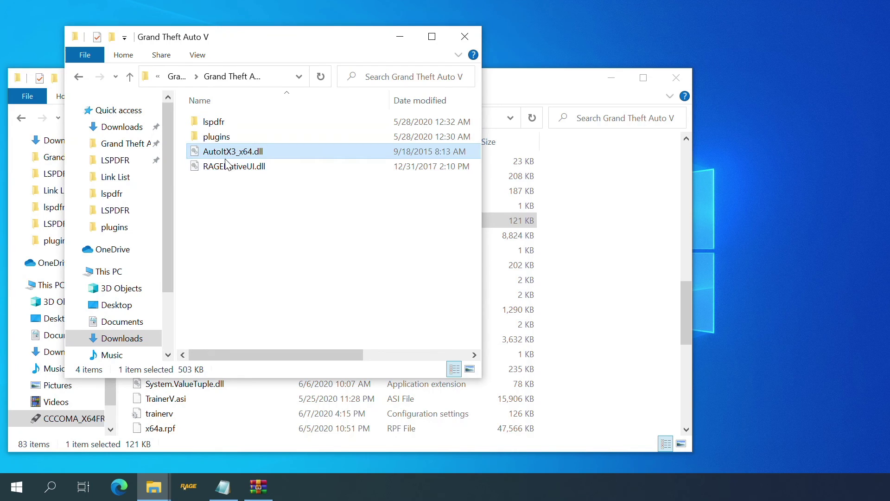
{"action": "left_click", "coordinate": [212, 123], "text": "shift"}
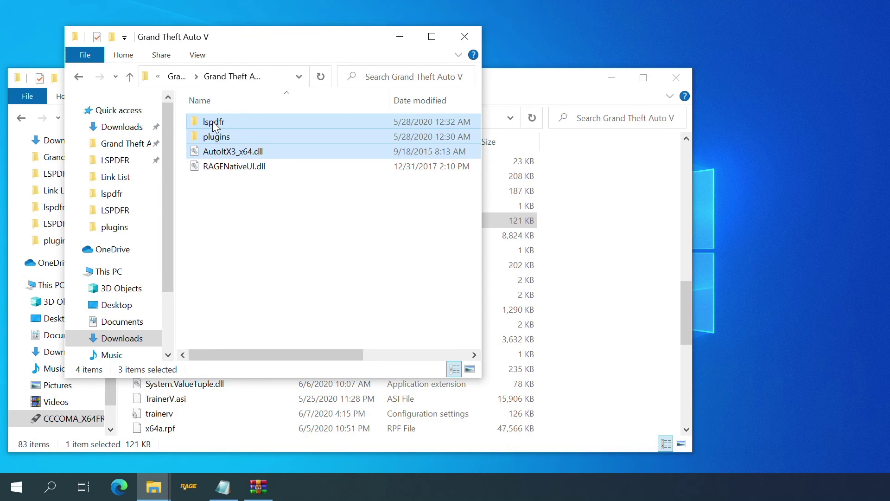
{"action": "left_click_drag", "start_coordinate": [212, 122], "coordinate": [630, 204]}
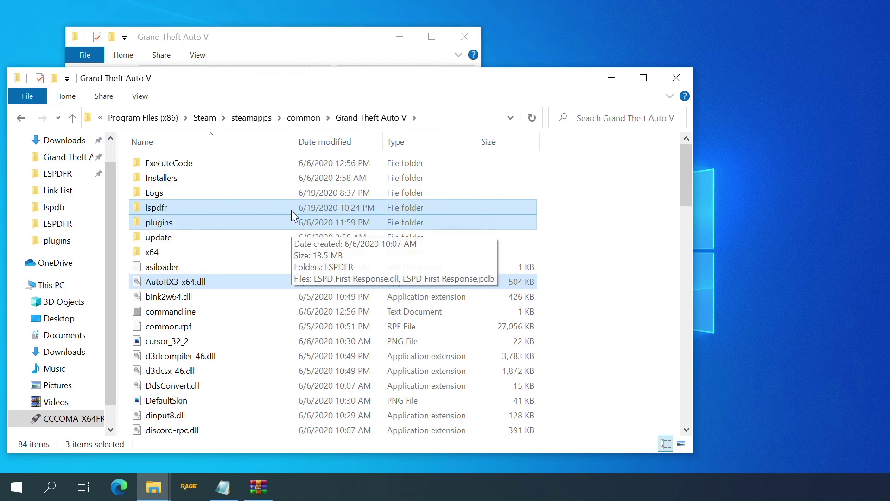
{"action": "left_click", "coordinate": [308, 45]}
{"action": "left_click", "coordinate": [214, 127]}
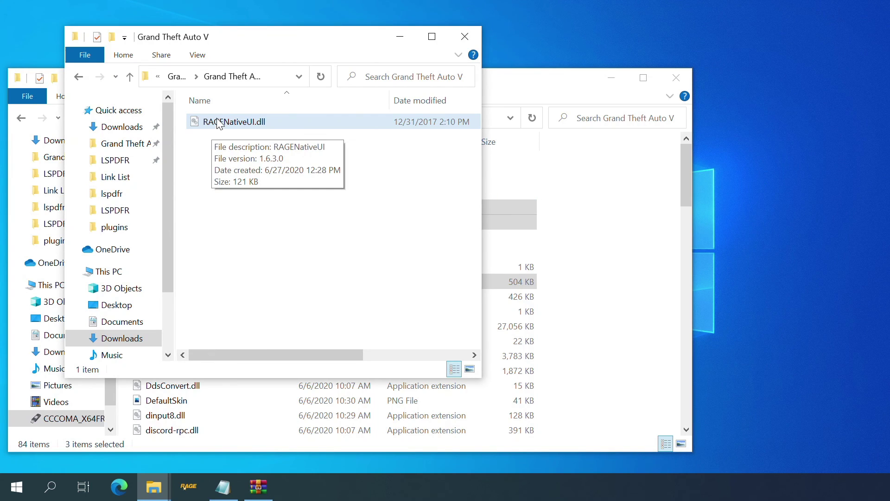
Drag RAGENativeUI.dll to the game folder, compare versions, and skip it to keep the 2/18/2018 copy
{"action": "left_click_drag", "start_coordinate": [219, 125], "coordinate": [645, 316]}
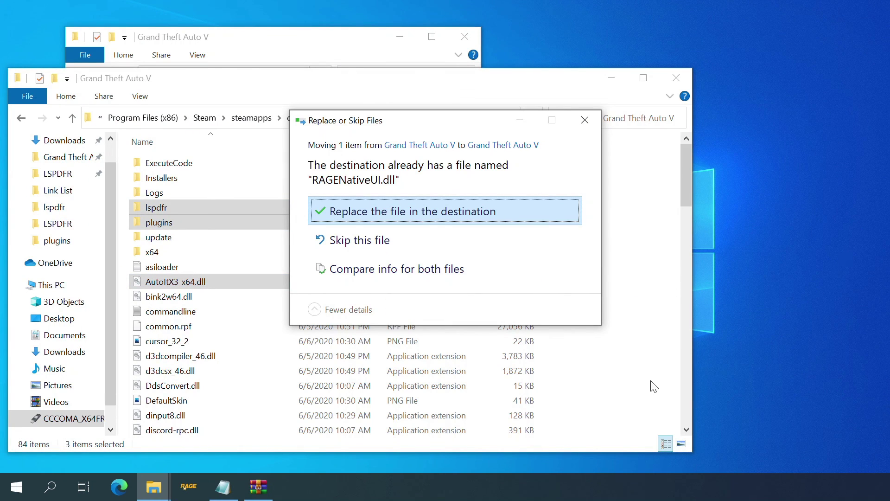
{"action": "left_click", "coordinate": [366, 273]}
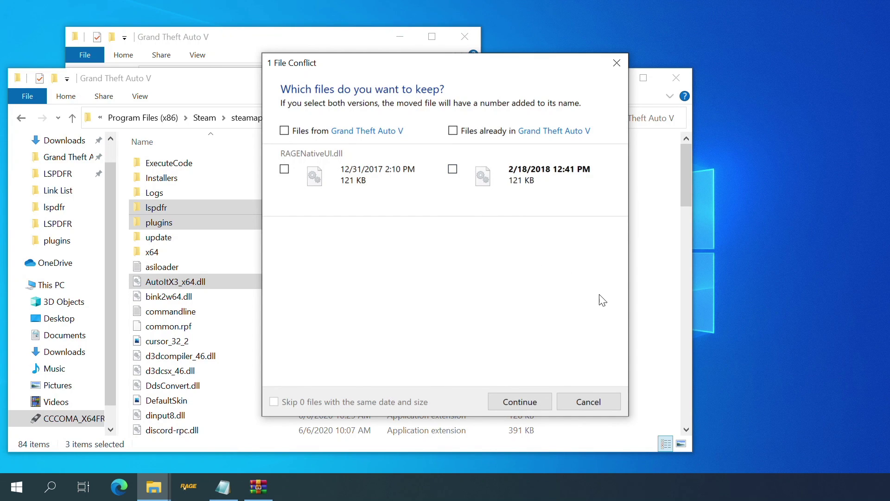
{"action": "left_click", "coordinate": [605, 401]}
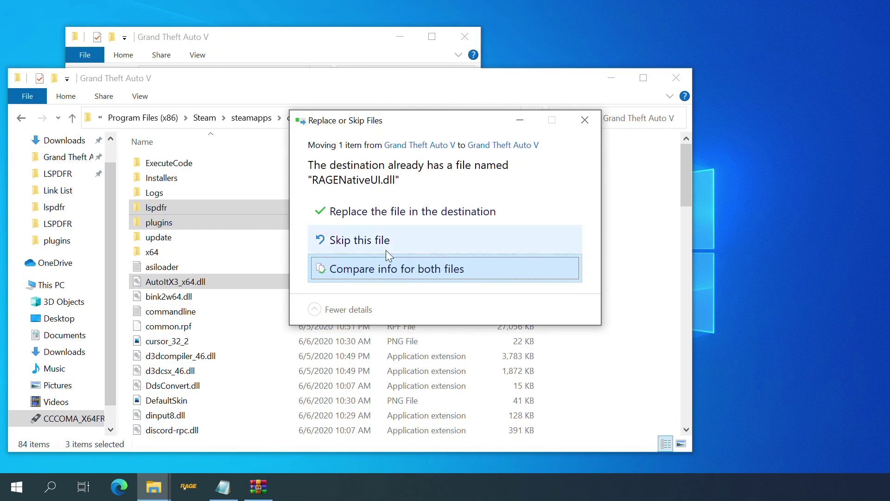
{"action": "left_click", "coordinate": [368, 241]}
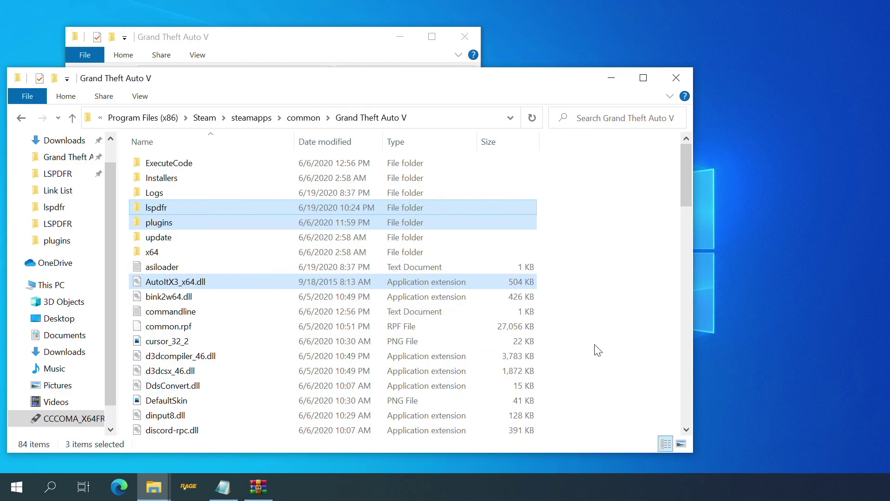
Check the game folder's files, step back and forward in the download window, then close it
{"action": "scroll", "coordinate": [629, 302], "scroll_direction": "down", "scroll_amount": 7}
{"action": "scroll", "coordinate": [629, 301], "scroll_direction": "down", "scroll_amount": 10}
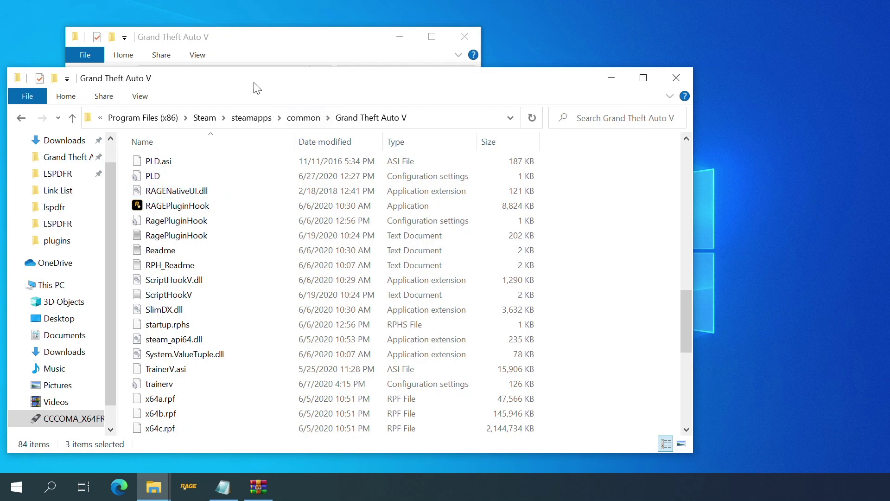
{"action": "left_click", "coordinate": [294, 27]}
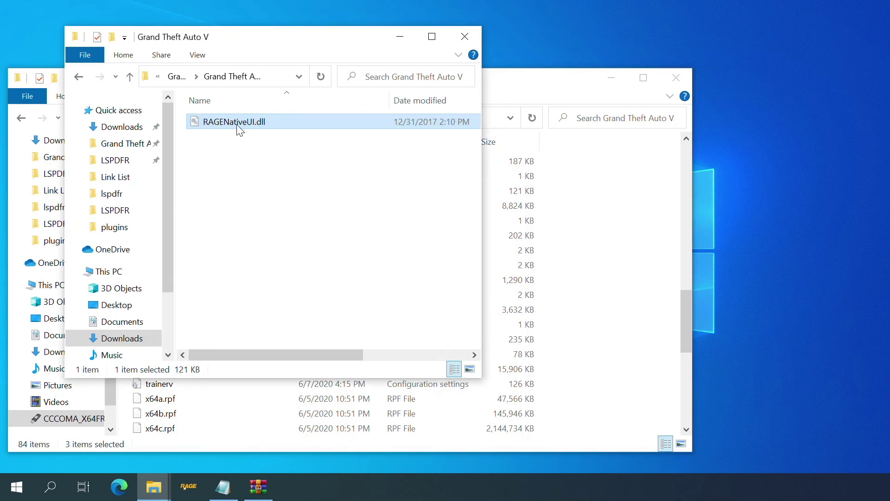
{"action": "left_click", "coordinate": [78, 77]}
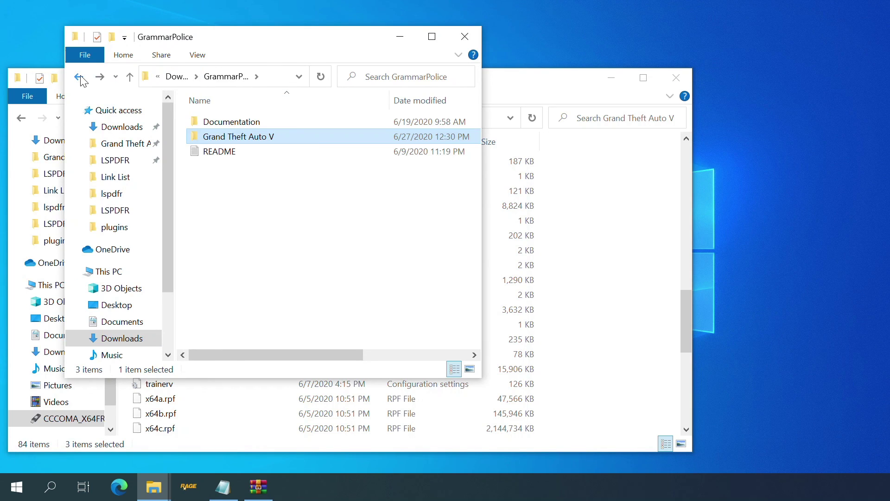
{"action": "key", "text": "alt+Right"}
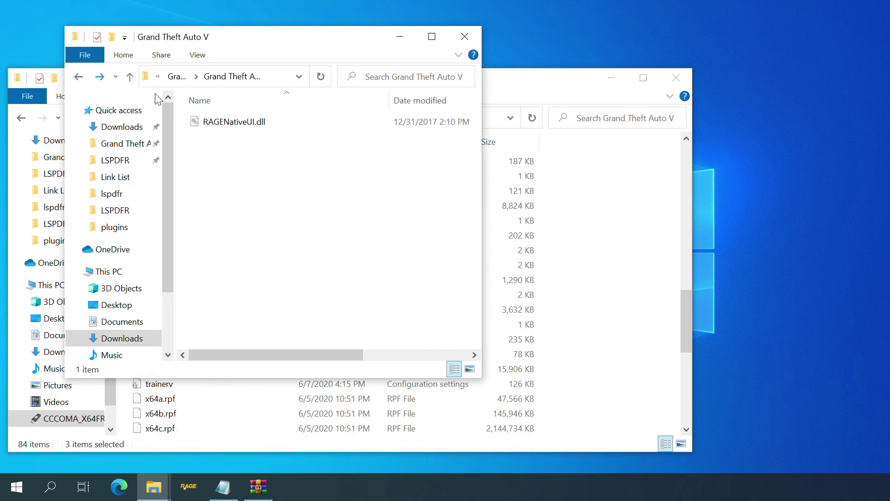
{"action": "left_click", "coordinate": [465, 36]}
{"action": "left_click_drag", "start_coordinate": [515, 79], "coordinate": [612, 68]}
Close the Steam Grand Theft Auto V game folder window
{"action": "left_click", "coordinate": [763, 69]}
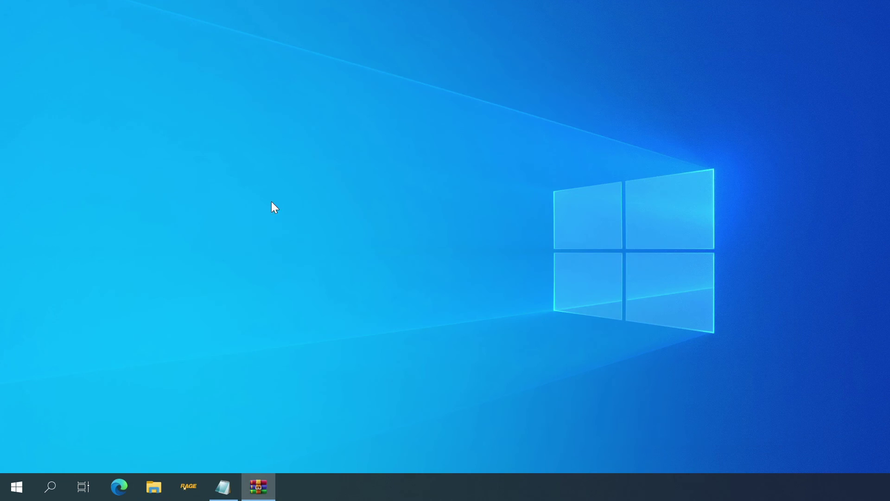